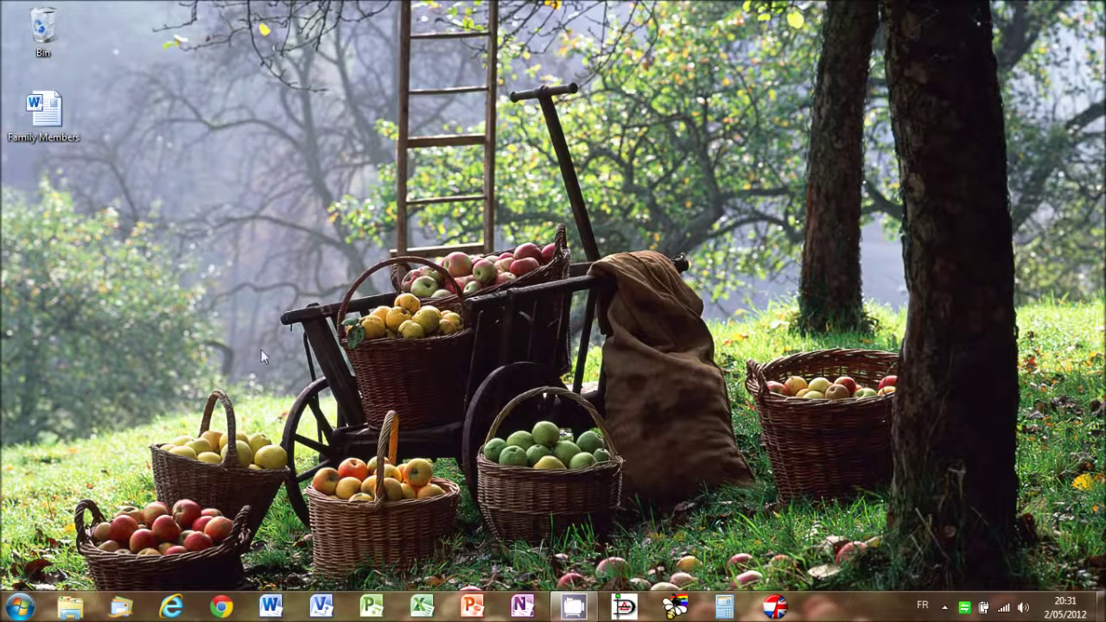
Step: Switch to Microsoft Project and open the Project Options for the blank Project1
{"action": "left_click", "coordinate": [373, 607]}
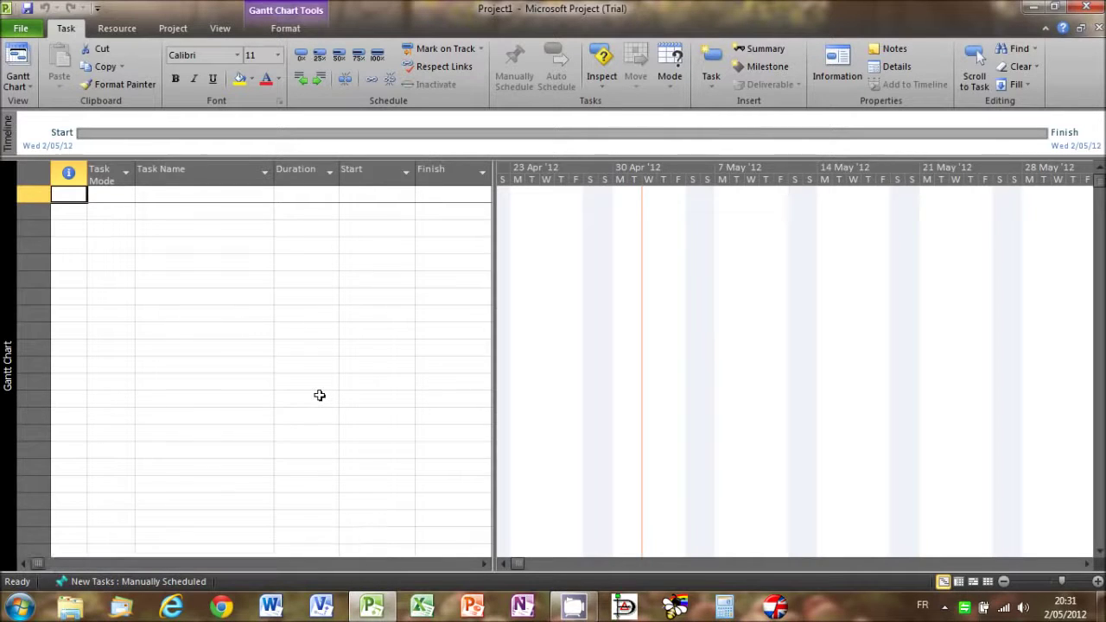
{"action": "left_click", "coordinate": [21, 29]}
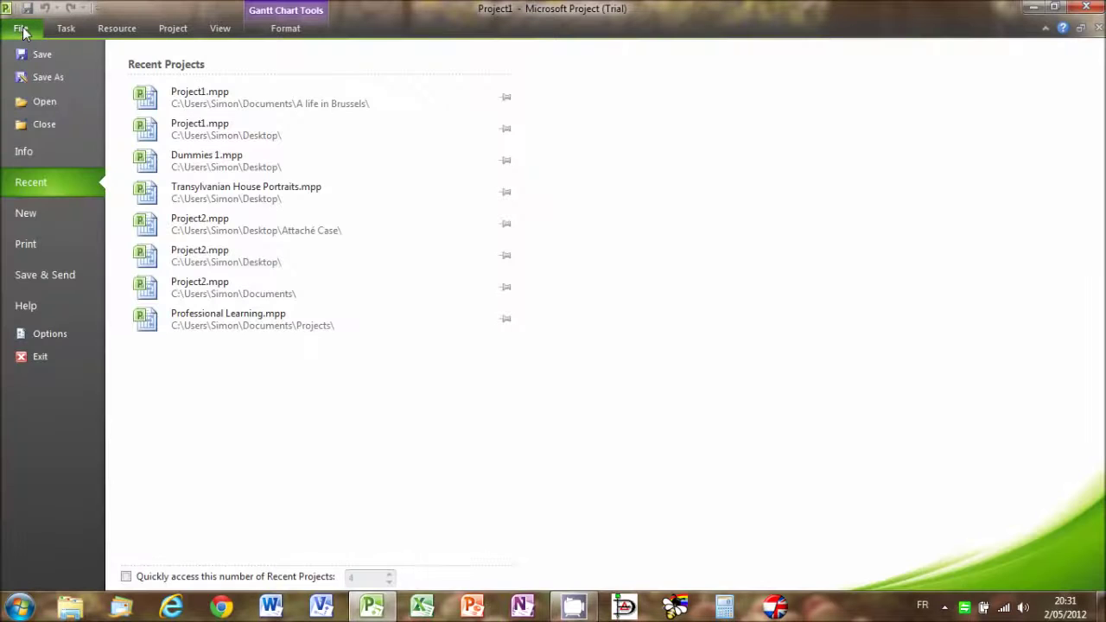
{"action": "left_click", "coordinate": [48, 333]}
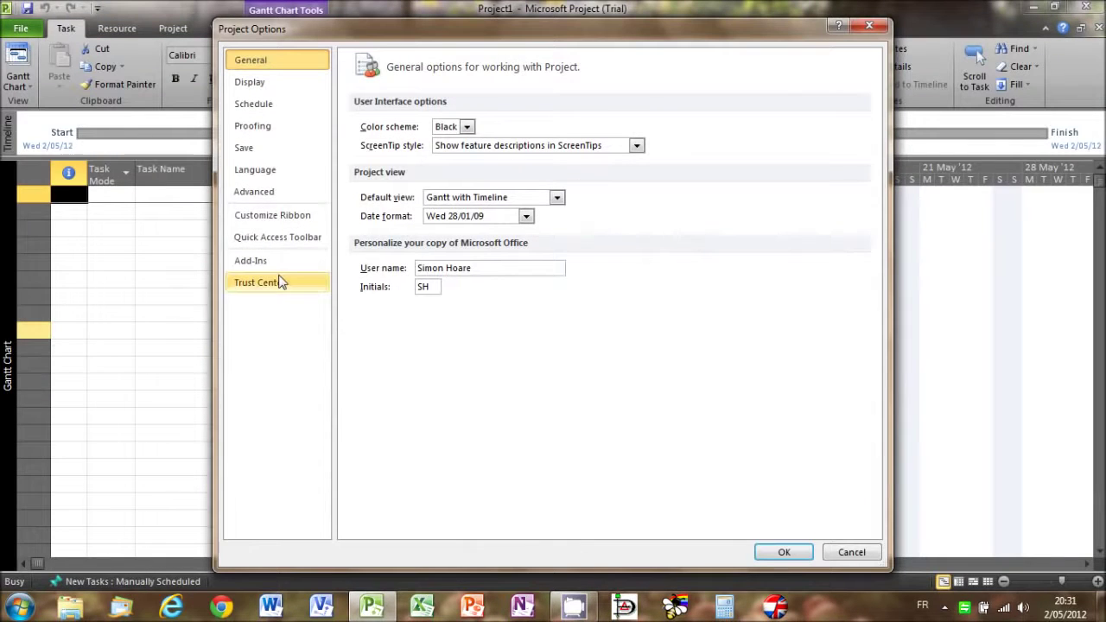
Step: Review the advanced options, examining the choices for the default task Earned Value method
{"action": "left_click", "coordinate": [263, 195]}
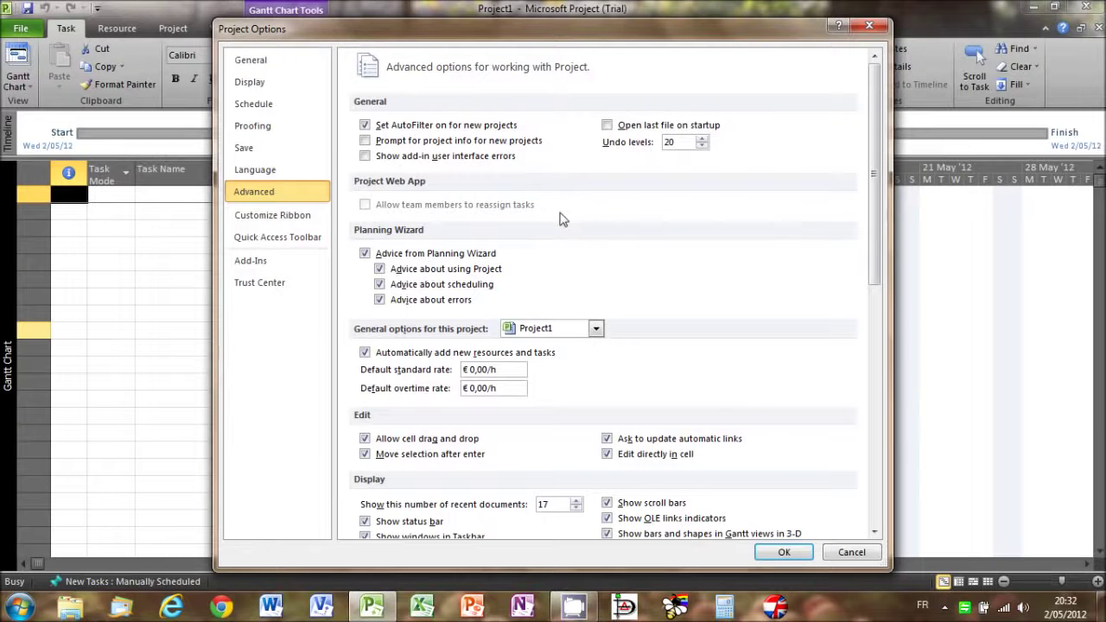
{"action": "left_click_drag", "start_coordinate": [874, 229], "coordinate": [874, 471]}
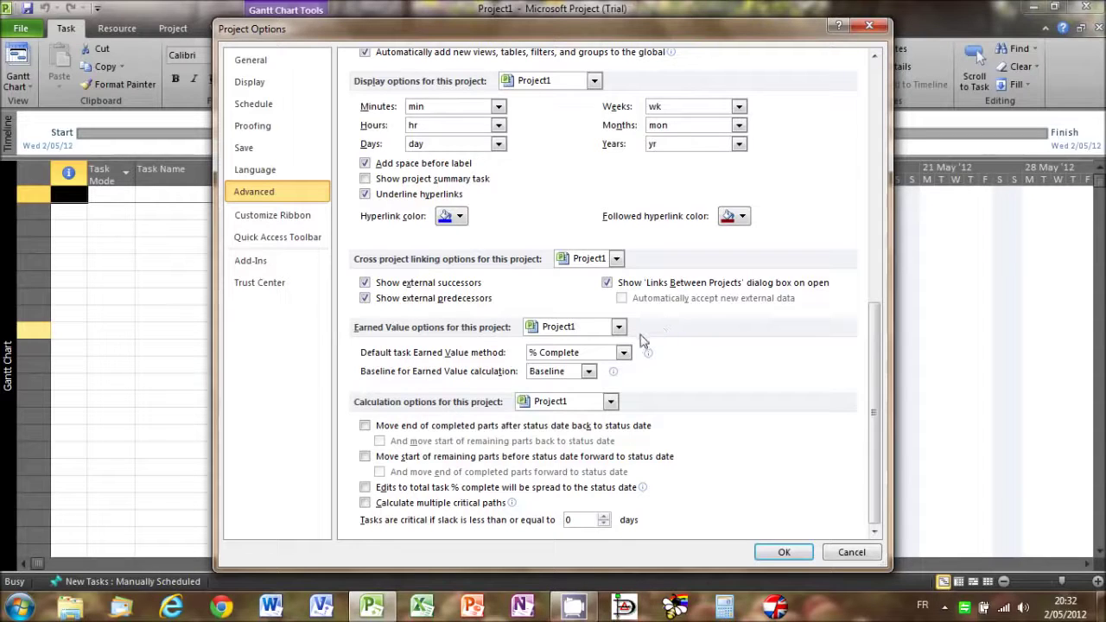
{"action": "left_click", "coordinate": [623, 352]}
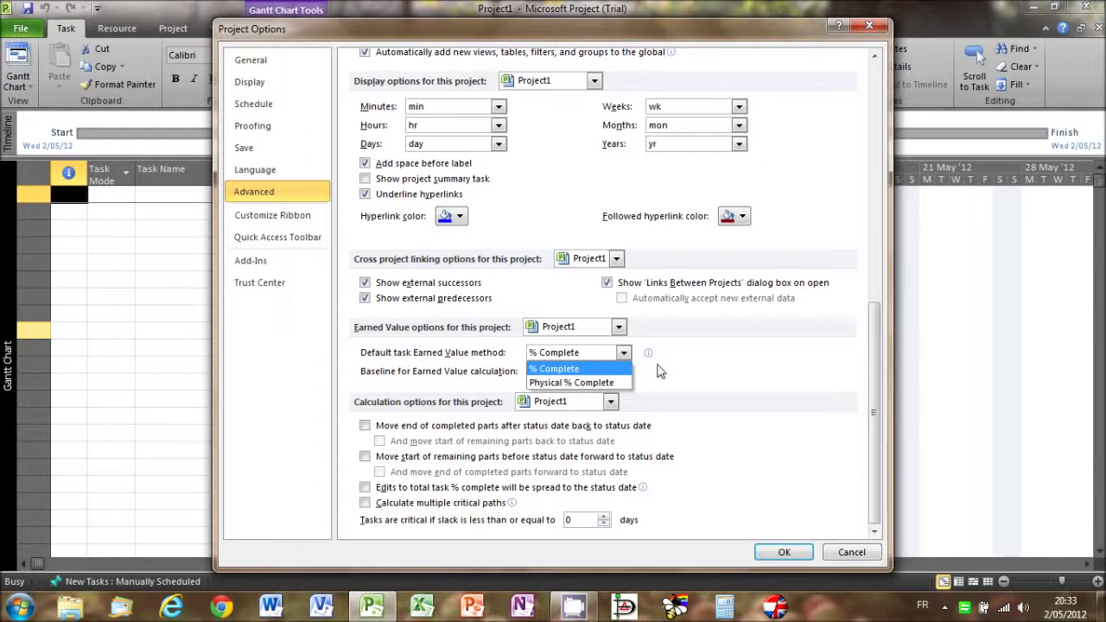
{"action": "left_click", "coordinate": [659, 371]}
Step: Set new tasks to be created as Auto Scheduled in Project1's scheduling options and apply the change
{"action": "left_click", "coordinate": [254, 105]}
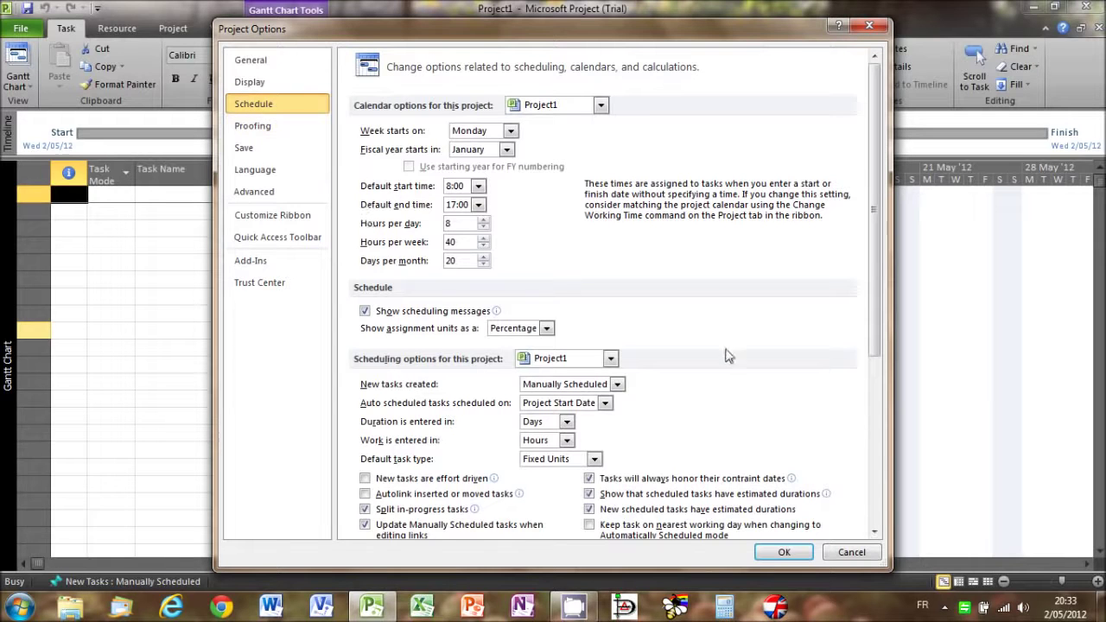
{"action": "left_click", "coordinate": [617, 384]}
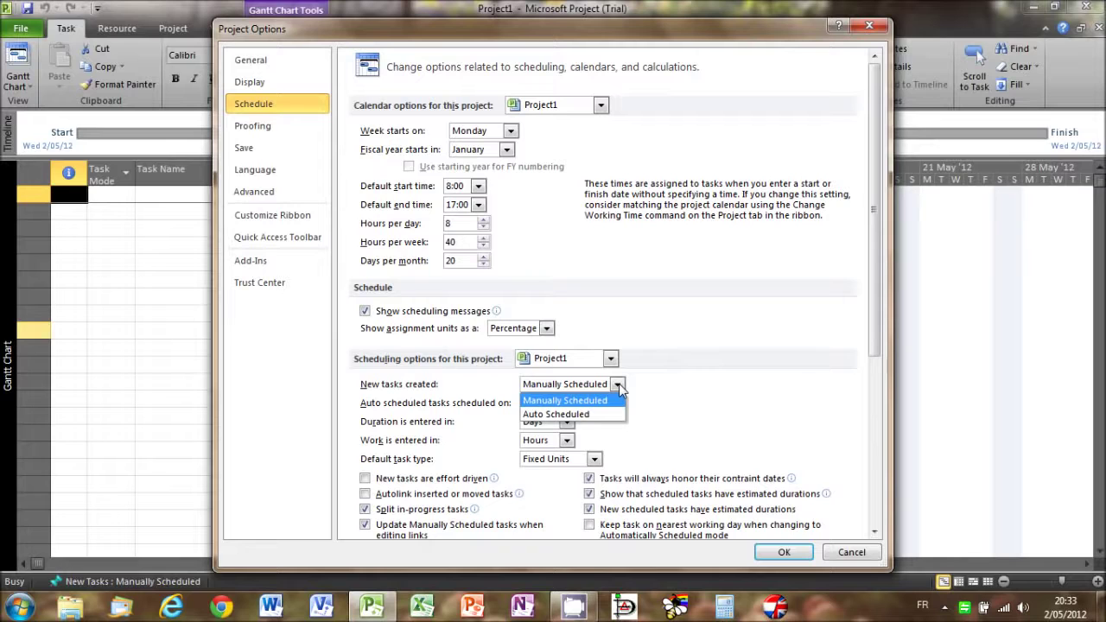
{"action": "left_click", "coordinate": [588, 416]}
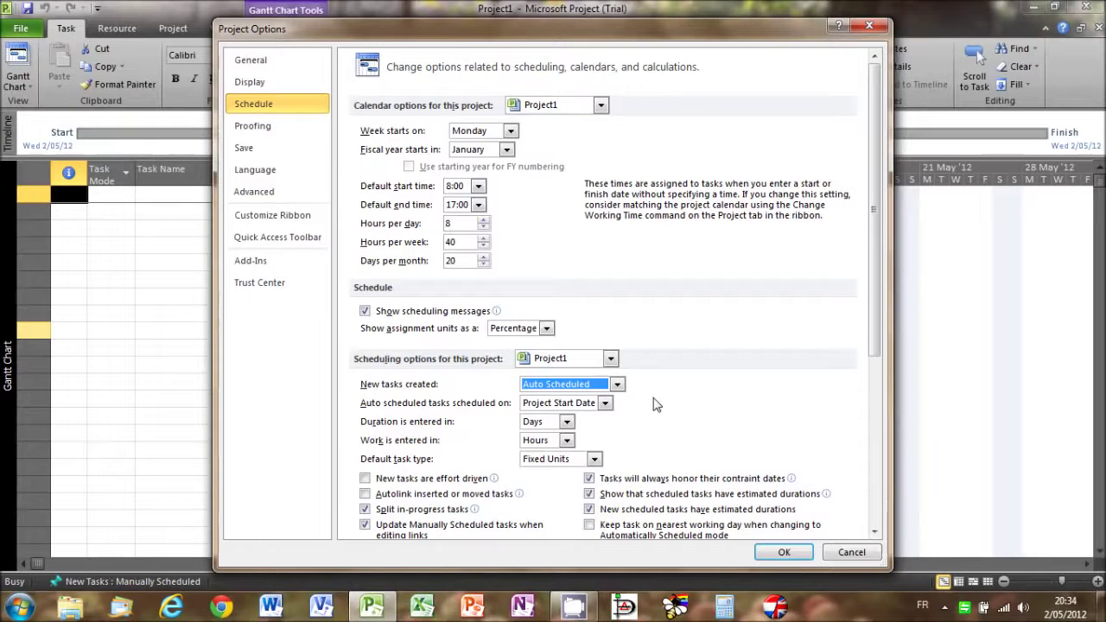
{"action": "left_click", "coordinate": [780, 554]}
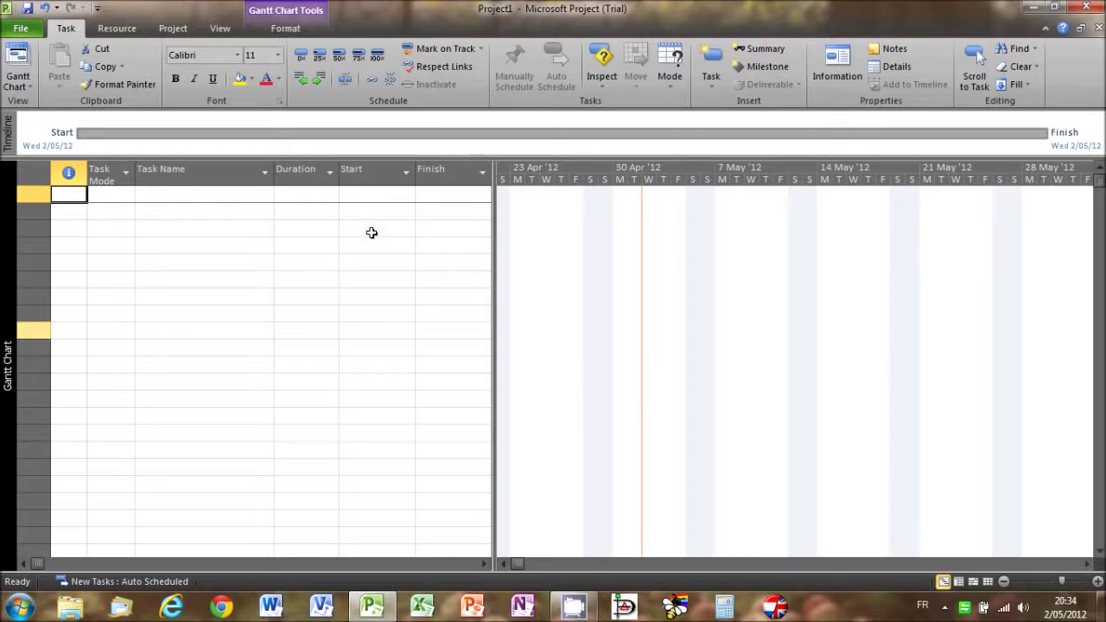
Step: Set the project's start date to 30/04/12 and its current date to 29/04/12 in the project information
{"action": "left_click", "coordinate": [157, 30]}
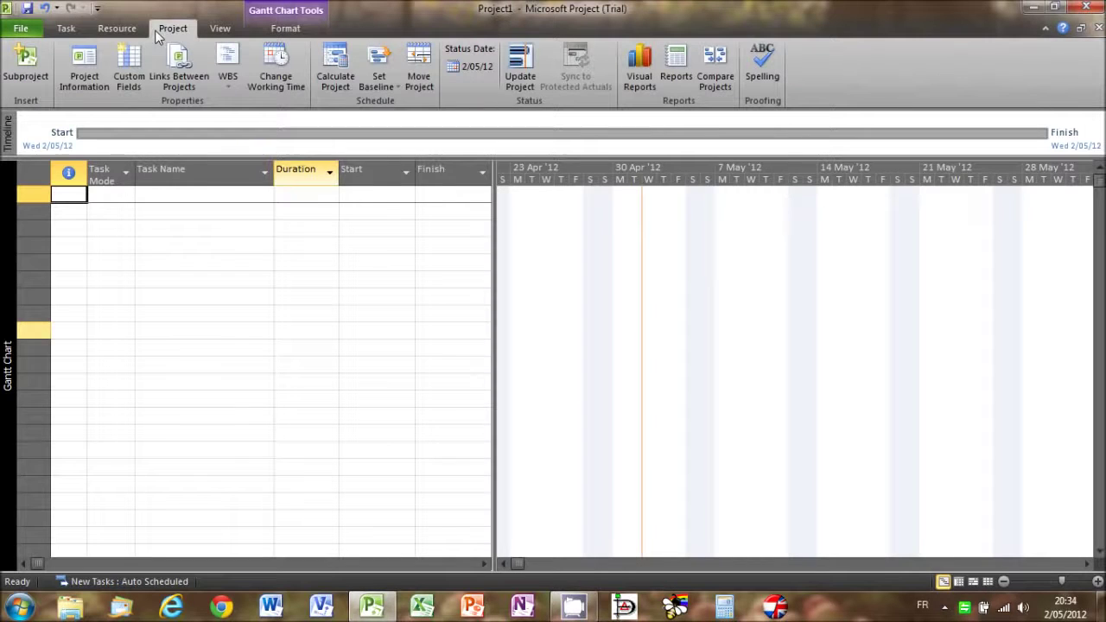
{"action": "left_click", "coordinate": [73, 69]}
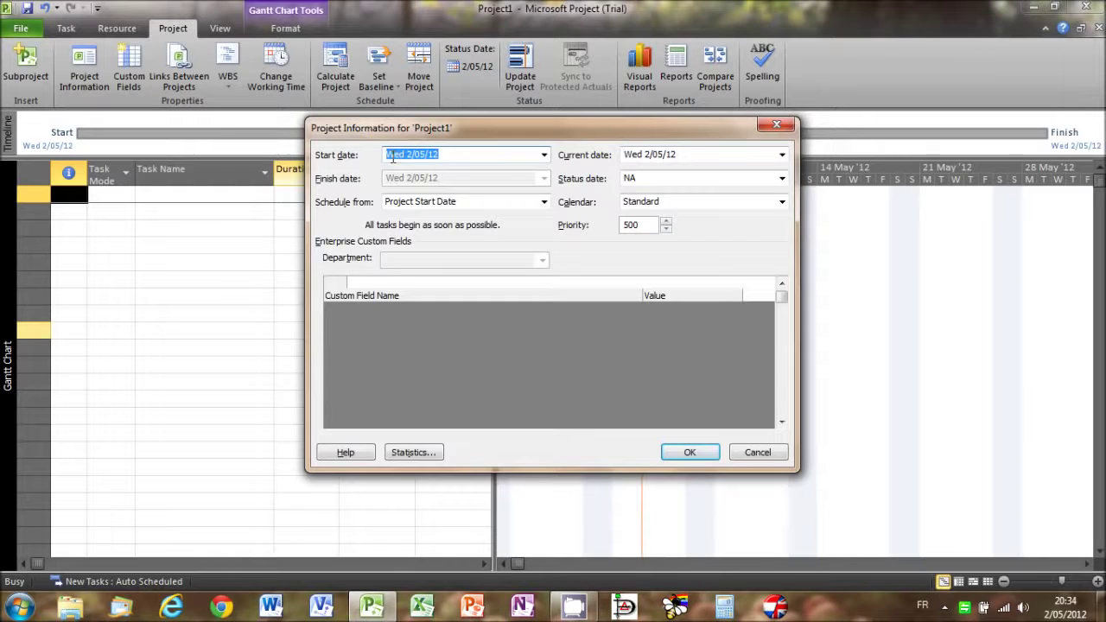
{"action": "type", "text": "30/04/12"}
{"action": "left_click", "coordinate": [649, 161]}
{"action": "left_click", "coordinate": [648, 156]}
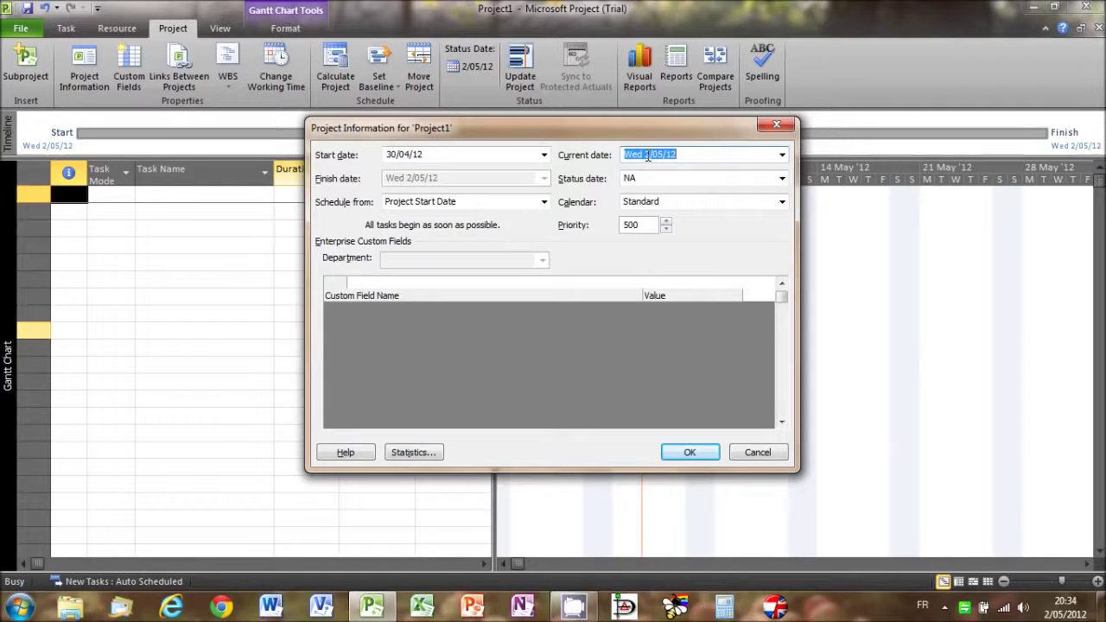
{"action": "type", "text": "29/04/1"}
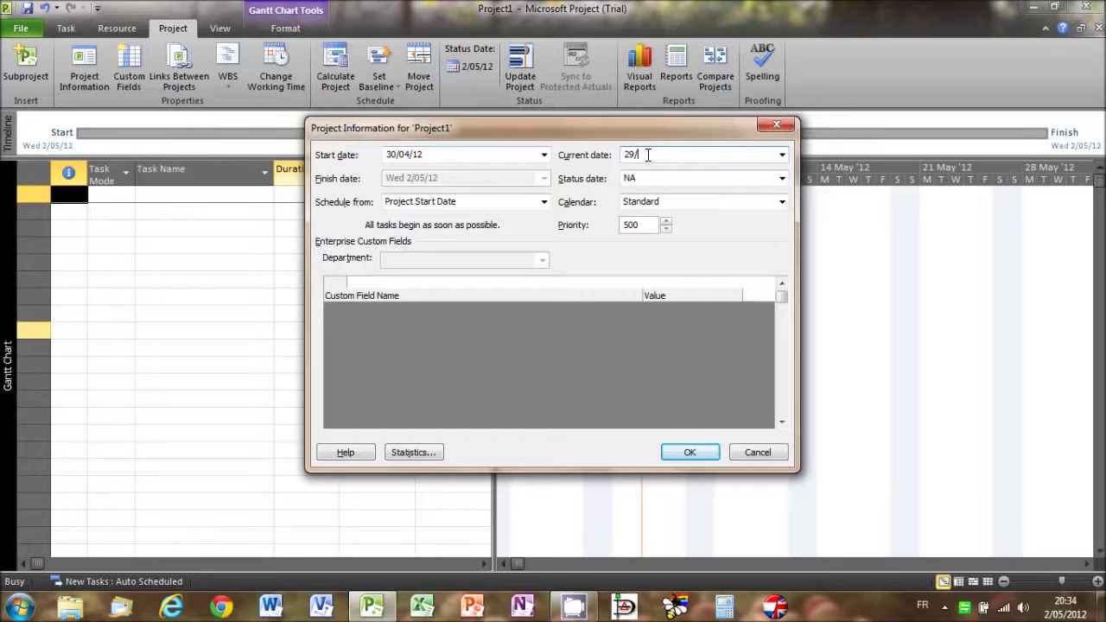
{"action": "type", "text": "2"}
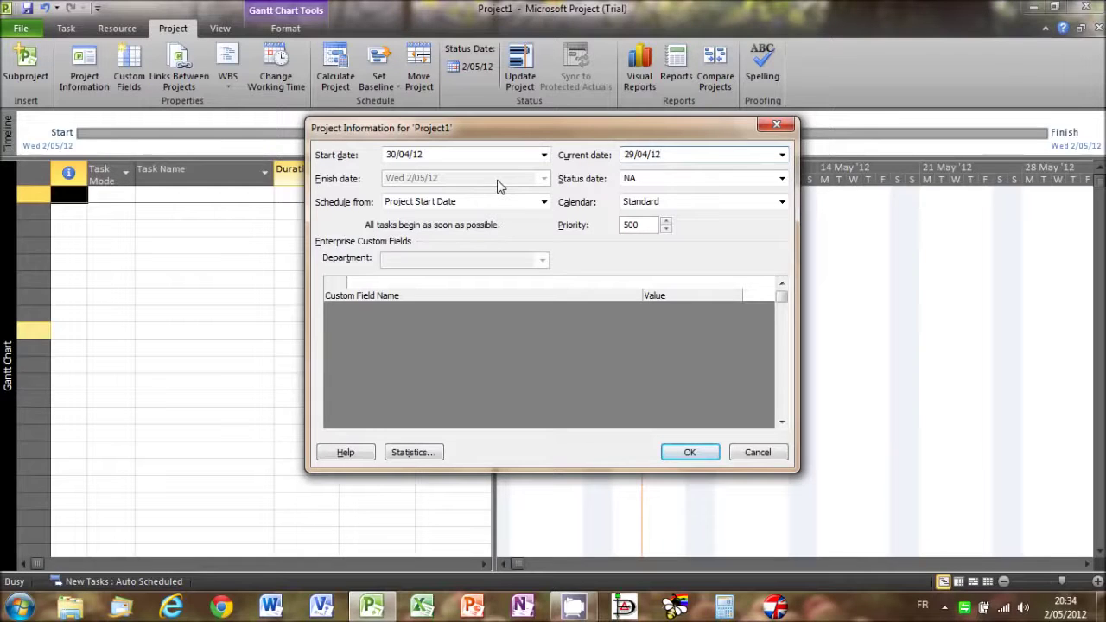
{"action": "left_click", "coordinate": [689, 453]}
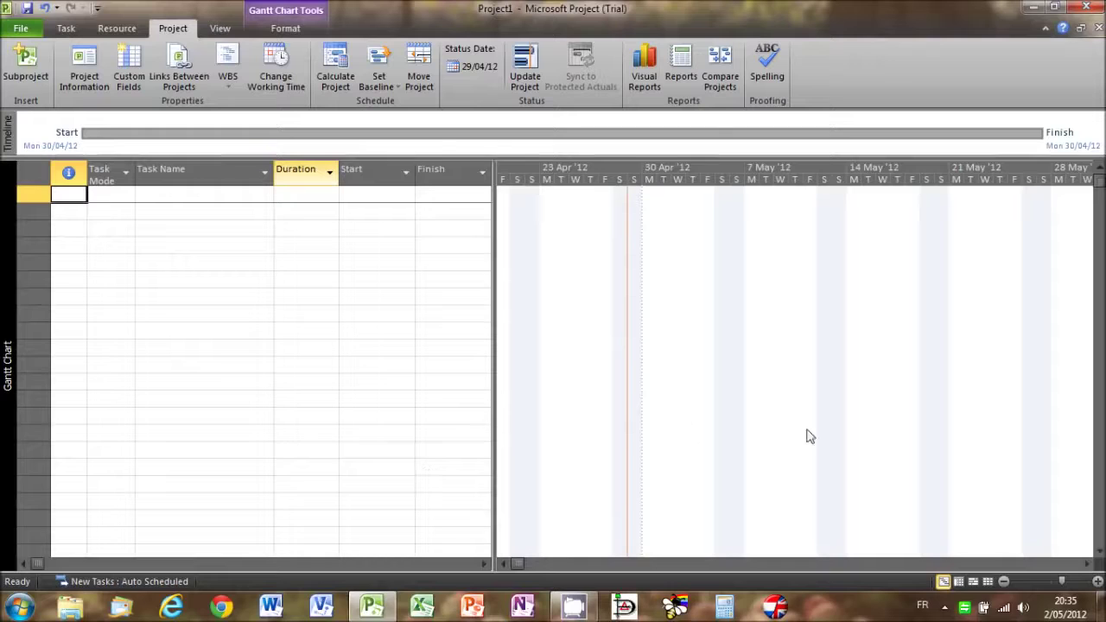
Step: Open the Family Members Word document from the desktop and copy its title together with the entire bulleted list
{"action": "left_click", "coordinate": [1101, 605]}
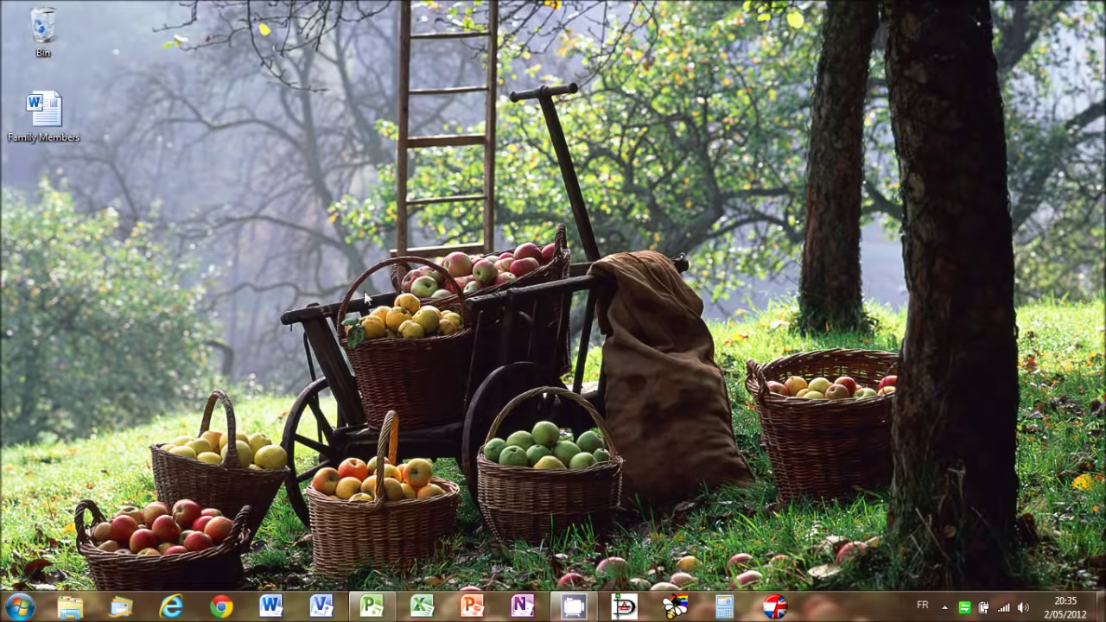
{"action": "double_click", "coordinate": [47, 129]}
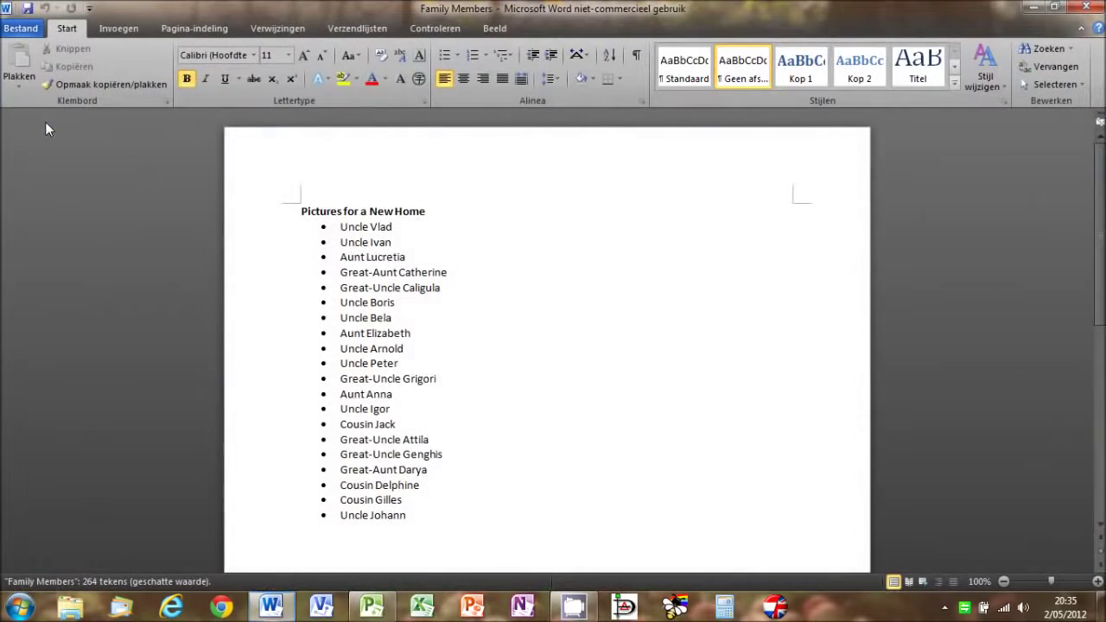
{"action": "left_click_drag", "start_coordinate": [298, 247], "coordinate": [440, 557]}
{"action": "key", "text": "ctrl+c"}
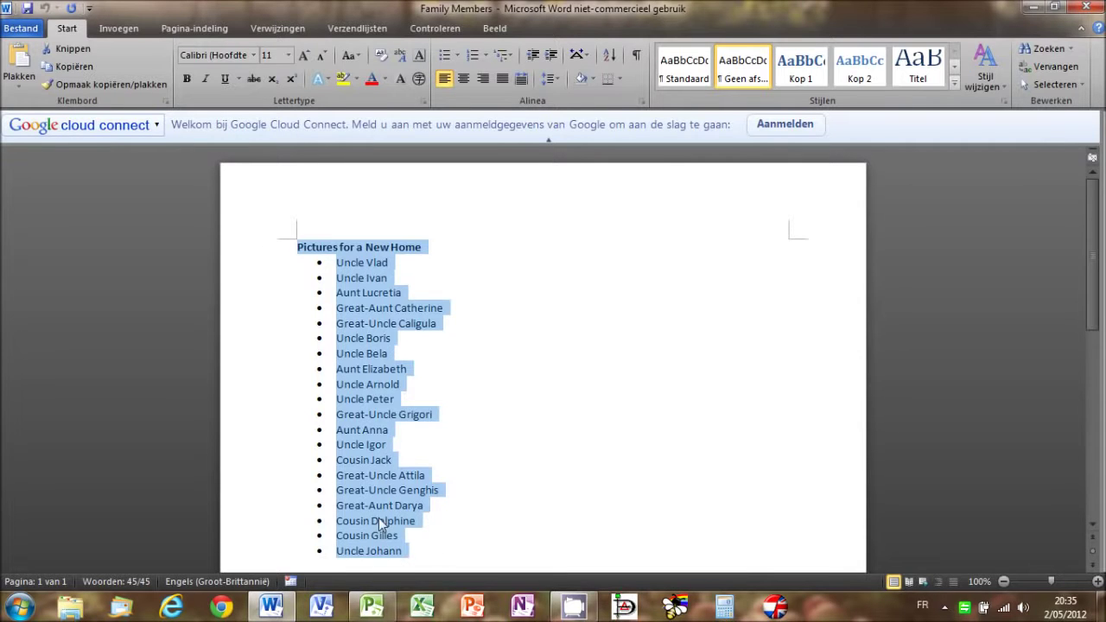
Step: Return to Microsoft Project and paste the copied list from the first Task Name cell, matching the destination formatting
{"action": "key", "text": "alt+Tab"}
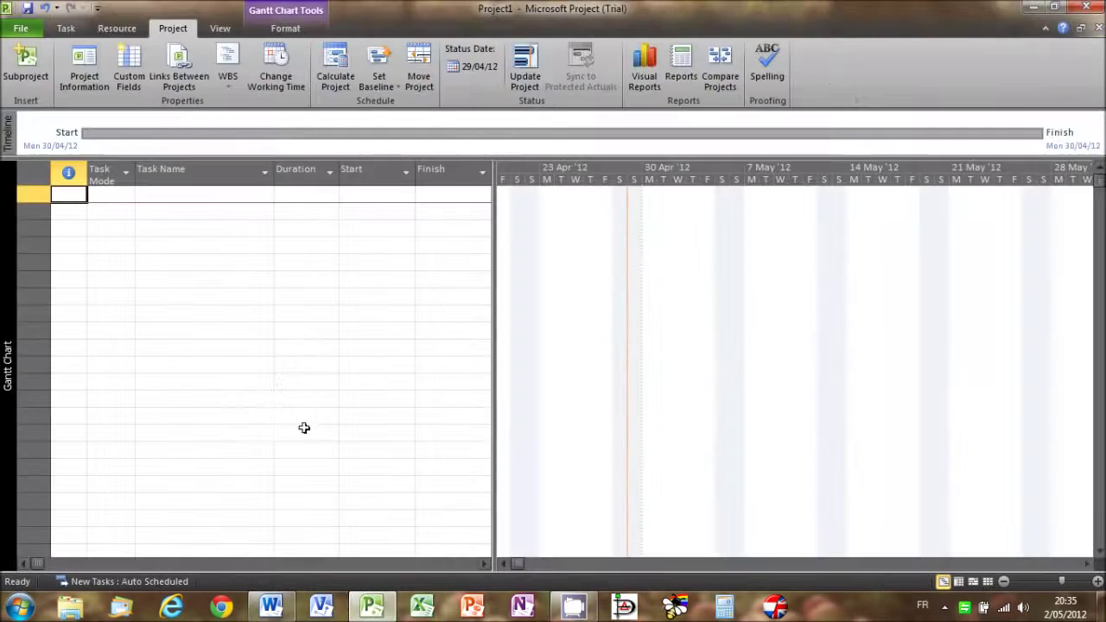
{"action": "left_click", "coordinate": [171, 197]}
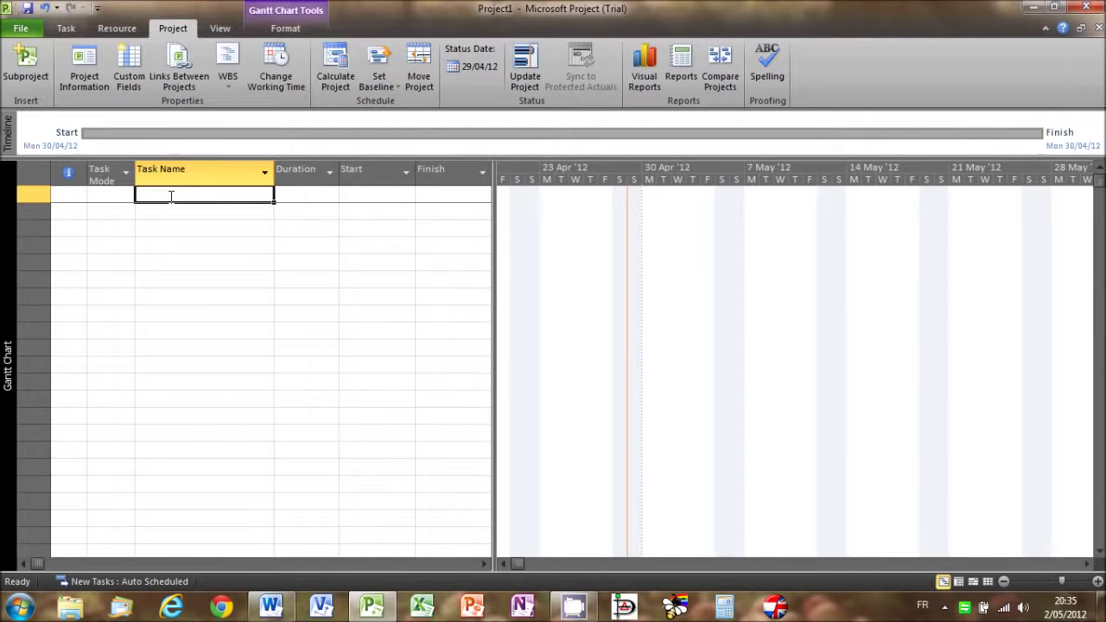
{"action": "key", "text": "ctrl+v"}
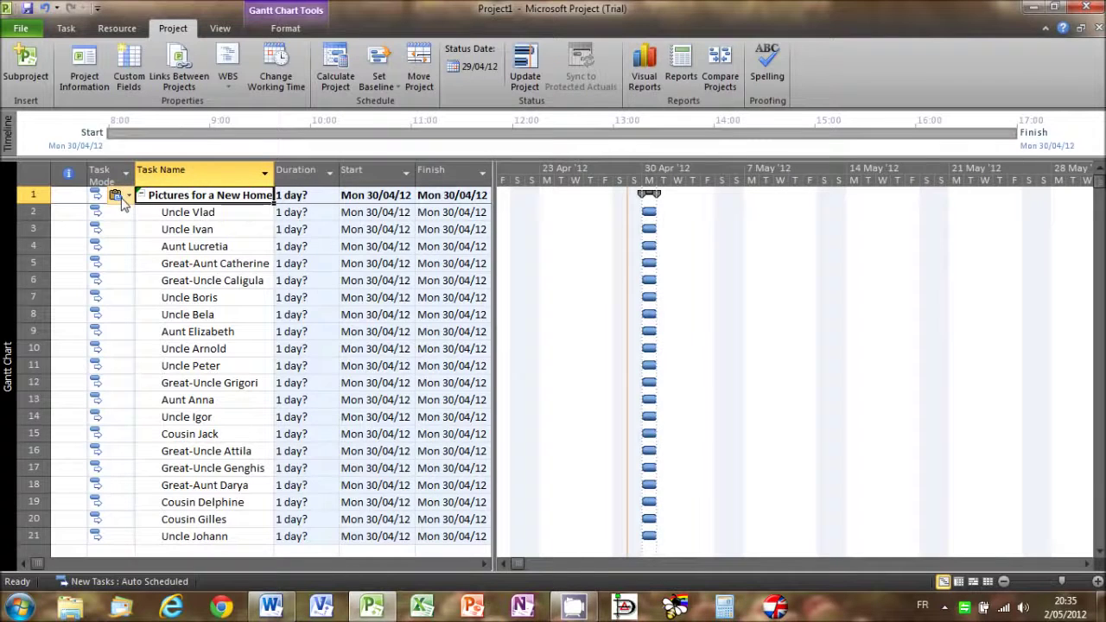
{"action": "left_click", "coordinate": [127, 198]}
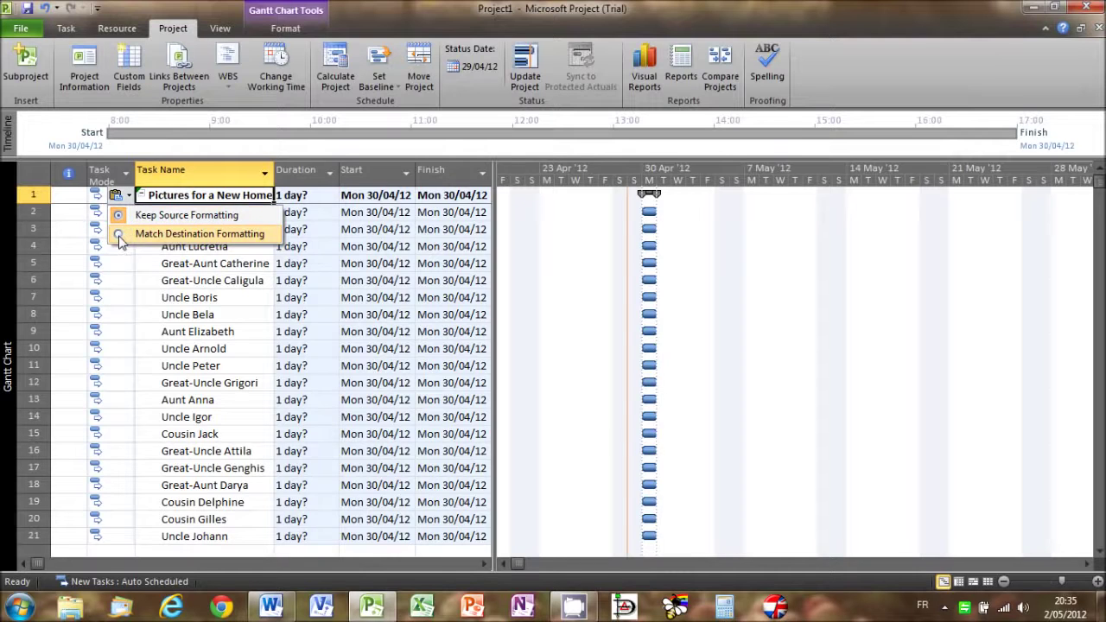
{"action": "left_click", "coordinate": [119, 234]}
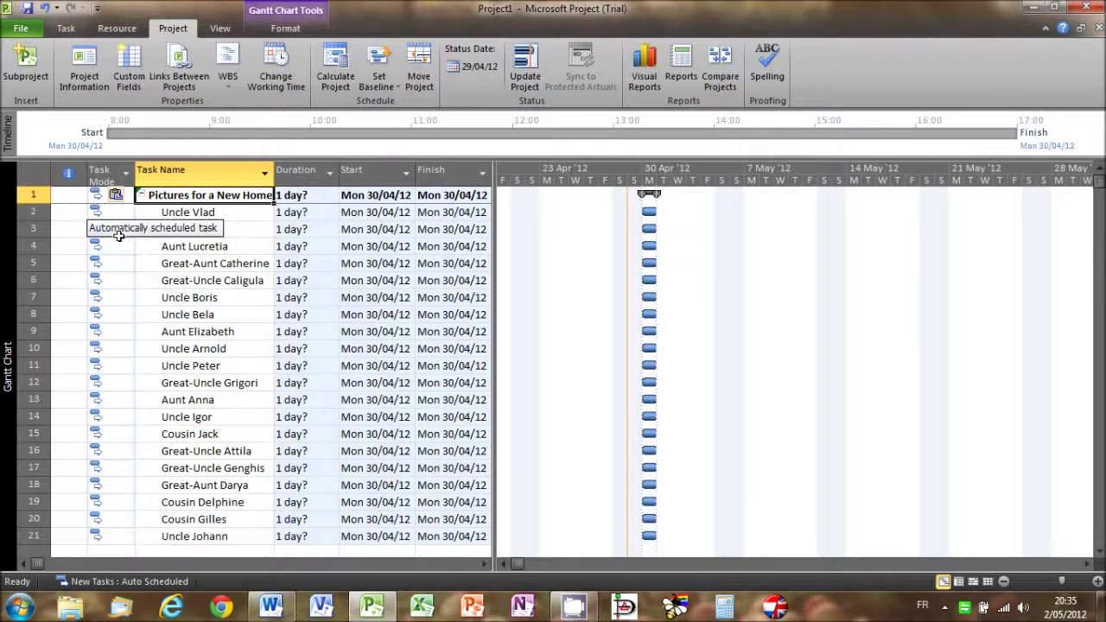
Step: Set the duration of all subtasks in rows 2 to 21 to 20d at once
{"action": "left_click", "coordinate": [76, 216]}
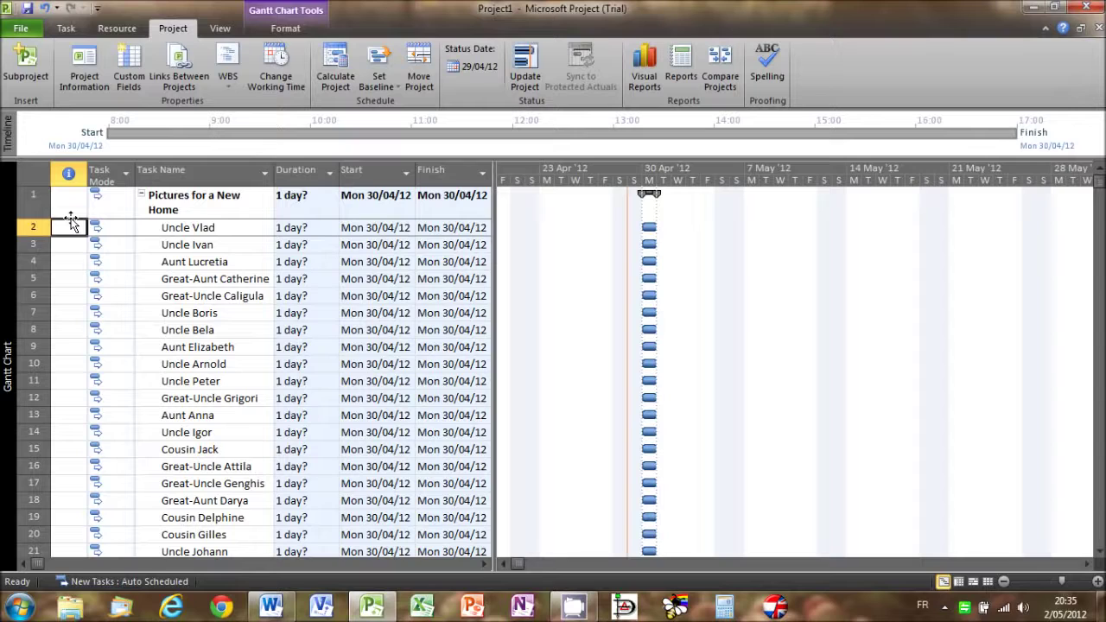
{"action": "left_click", "coordinate": [35, 226]}
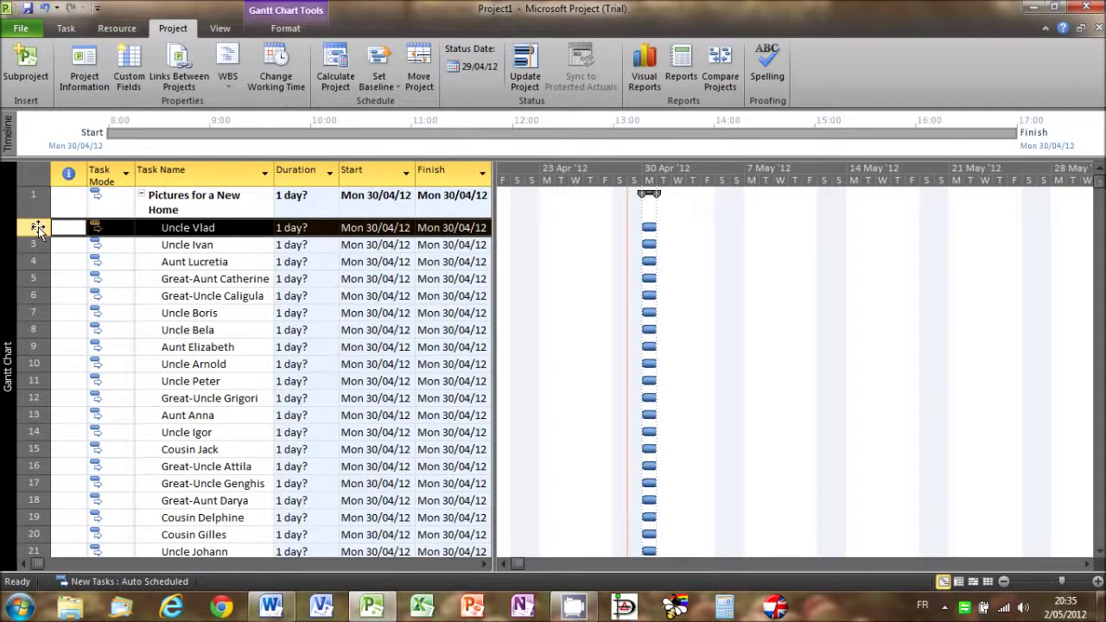
{"action": "key", "text": "ctrl+shift+Down"}
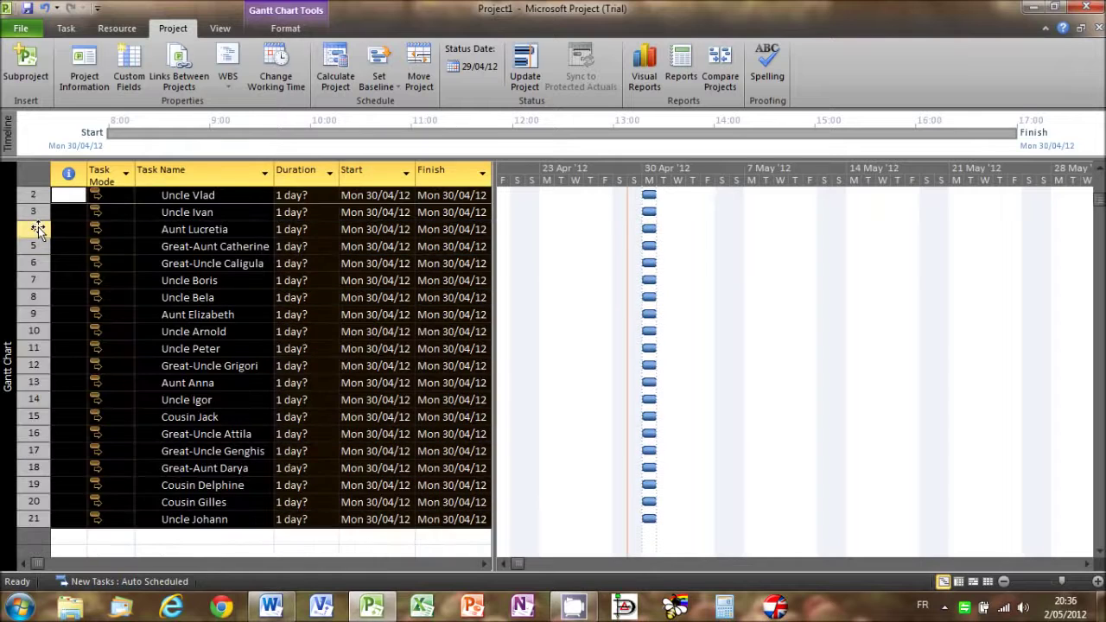
{"action": "left_click", "coordinate": [63, 29]}
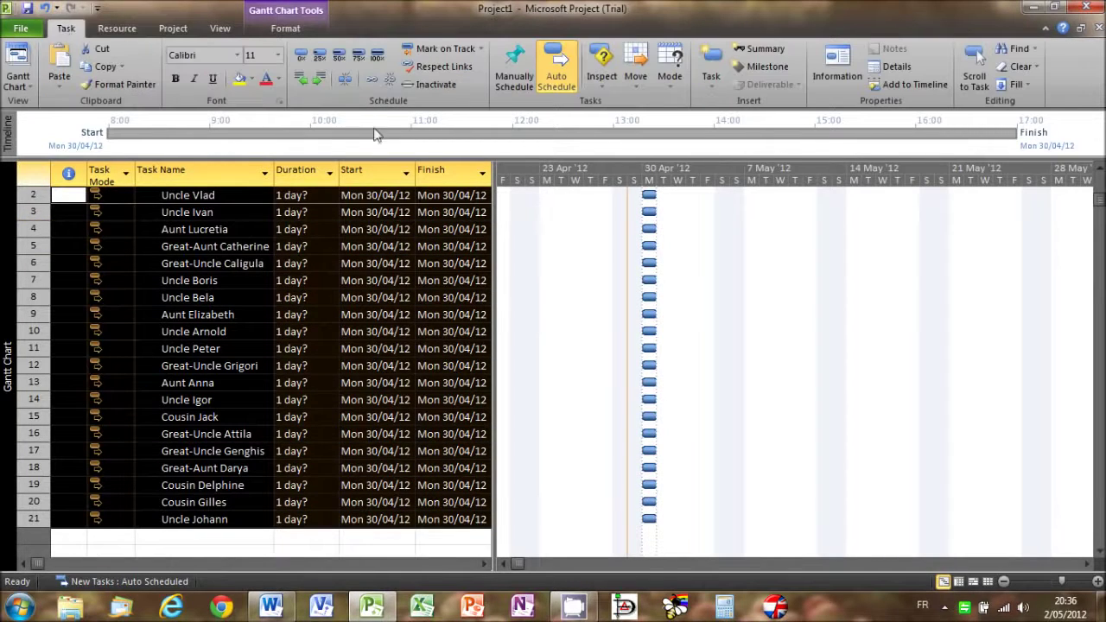
{"action": "left_click", "coordinate": [836, 79]}
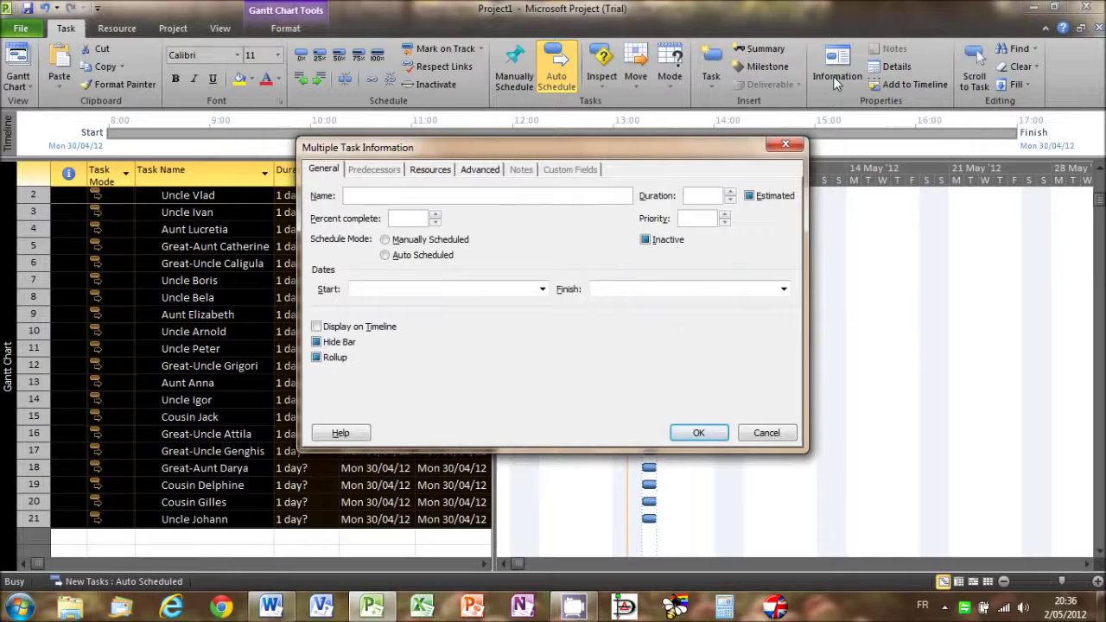
{"action": "left_click", "coordinate": [708, 198]}
{"action": "type", "text": "20d"}
{"action": "left_click", "coordinate": [694, 432]}
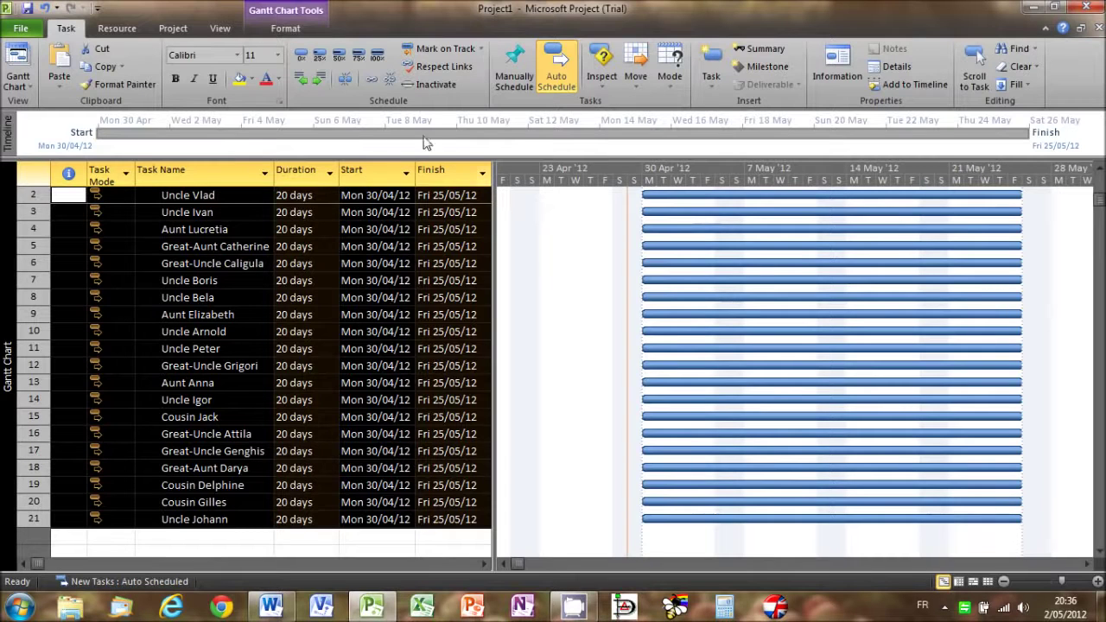
{"action": "left_click", "coordinate": [348, 85]}
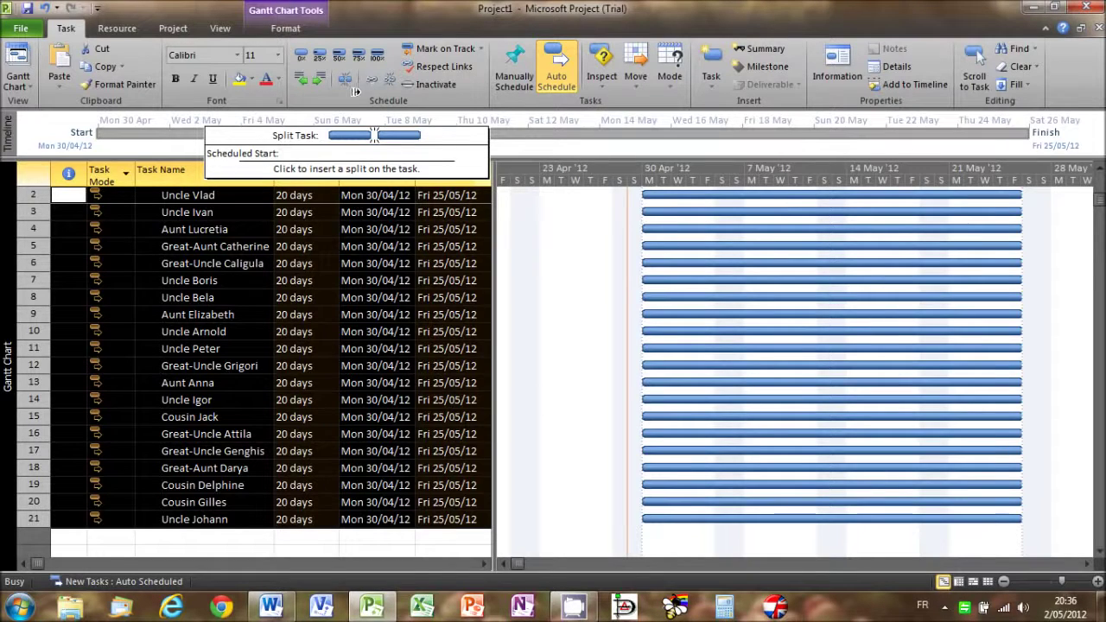
{"action": "right_click", "coordinate": [356, 93]}
{"action": "left_click", "coordinate": [344, 93]}
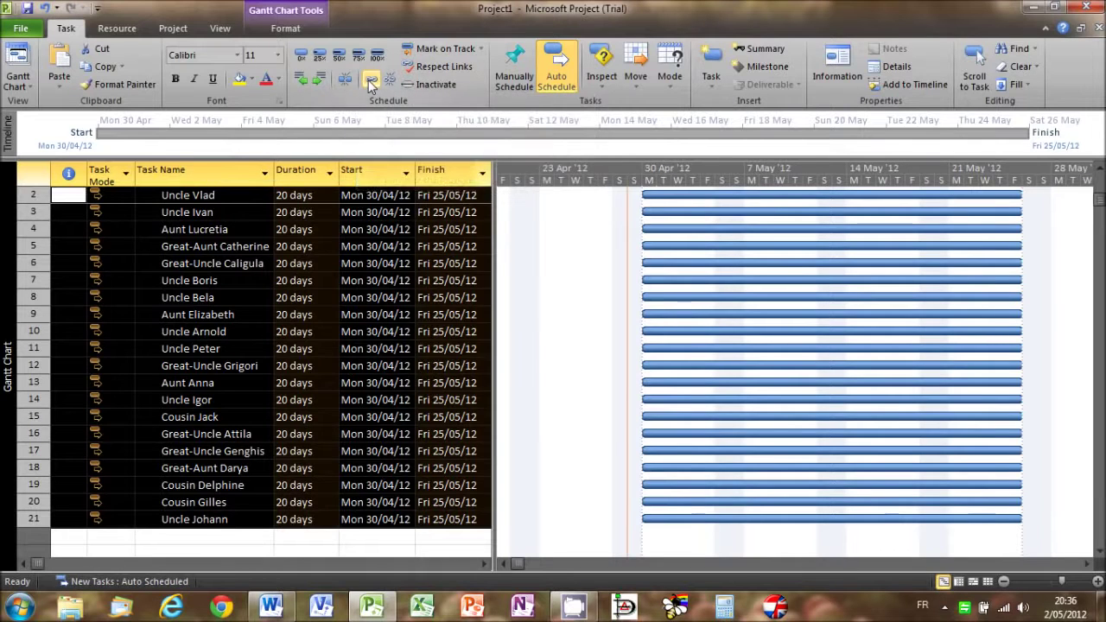
Step: Link the selected subtasks in rows 2 to 21 so that they run one after another
{"action": "left_click", "coordinate": [372, 79]}
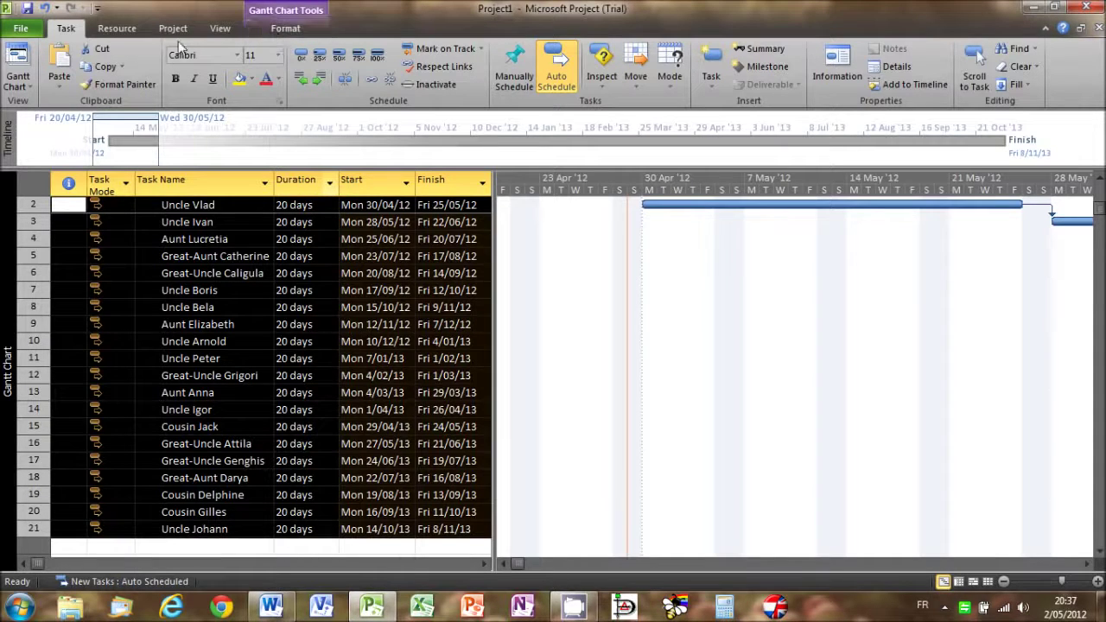
Step: Switch the project from the Gantt Chart to the Resource Sheet view
{"action": "left_click", "coordinate": [218, 31]}
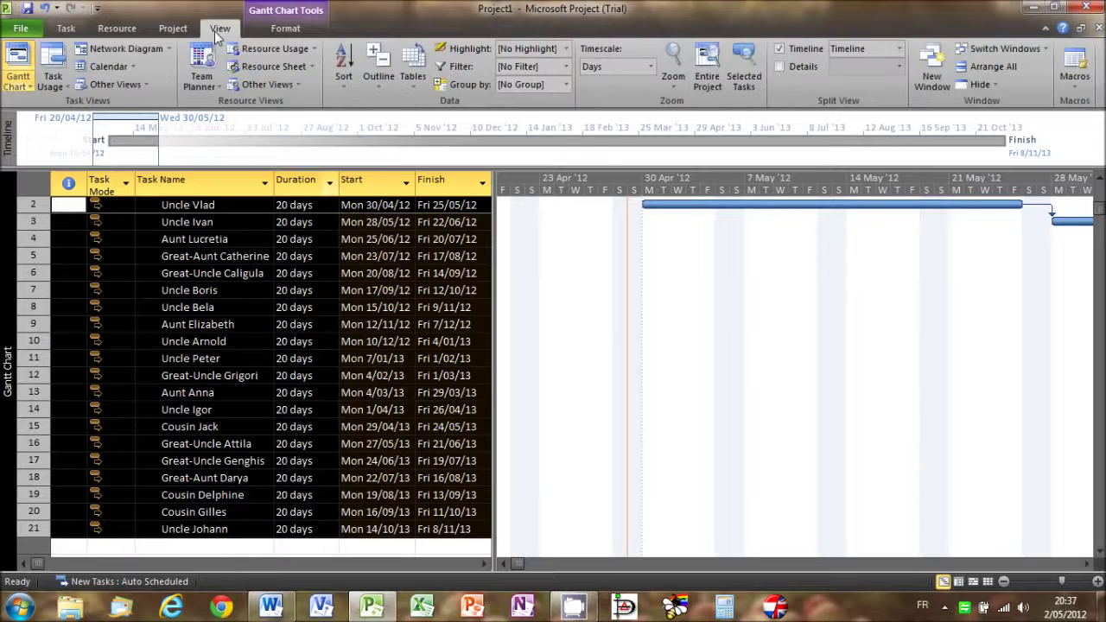
{"action": "left_click", "coordinate": [266, 69]}
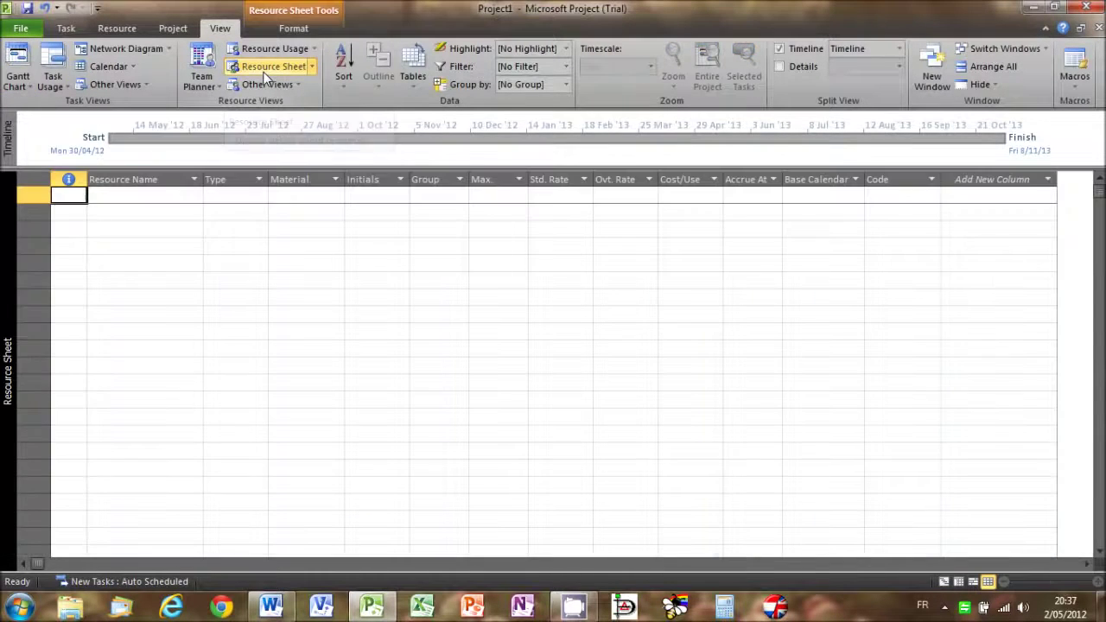
Step: Enter the person's first name as the first resource and set their standard rate to 150,00/d
{"action": "left_click", "coordinate": [165, 199]}
{"action": "type", "text": "Istv"}
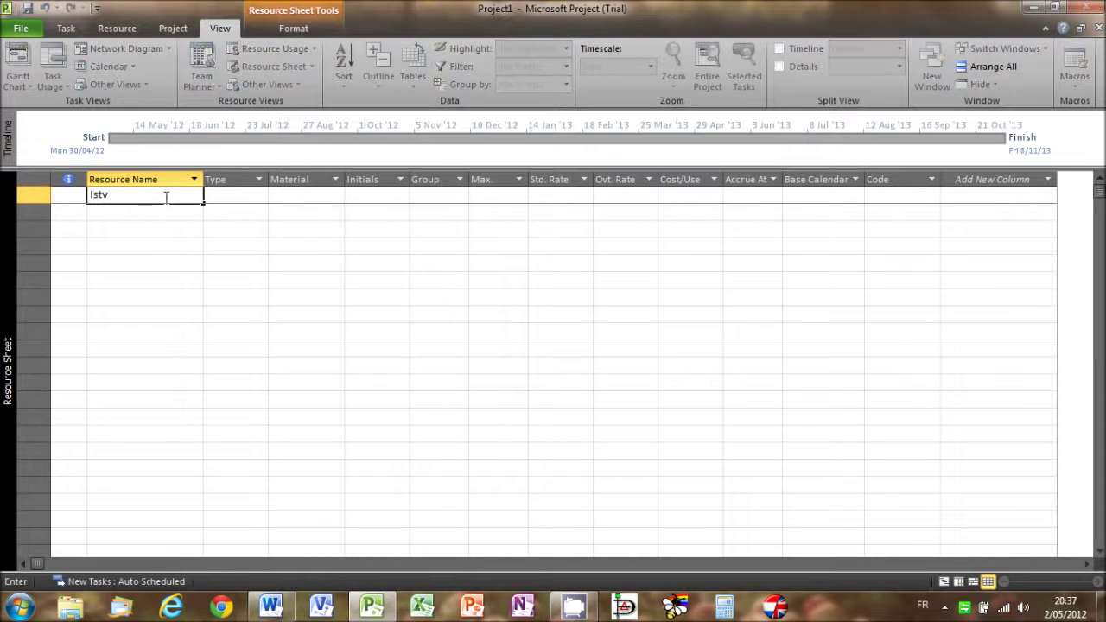
{"action": "type", "text": "án"}
{"action": "left_click", "coordinate": [546, 198]}
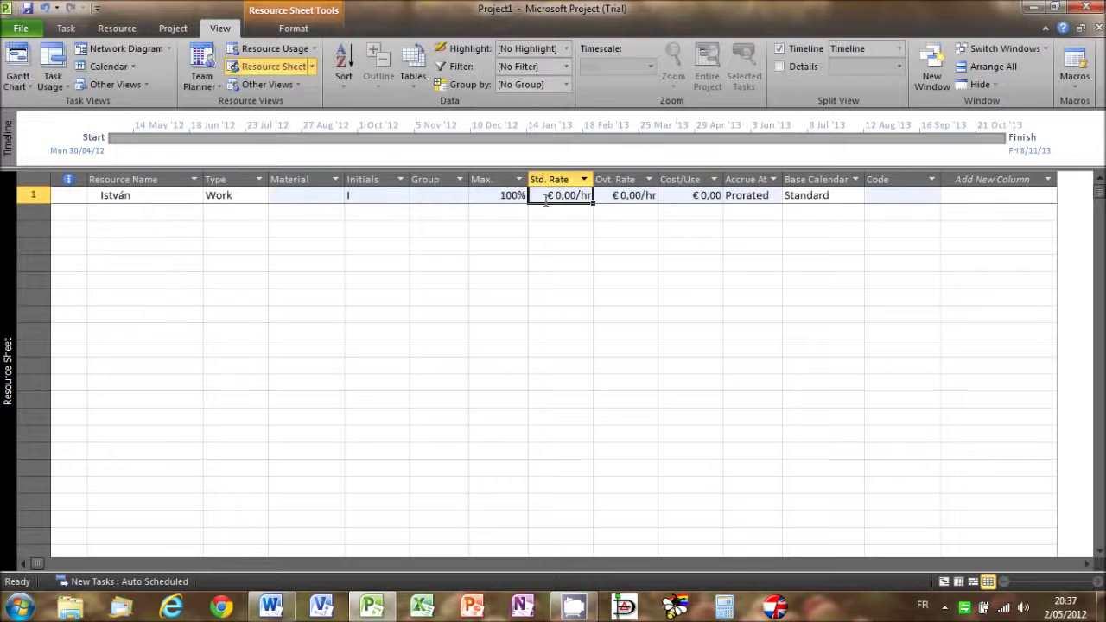
{"action": "type", "text": "150"}
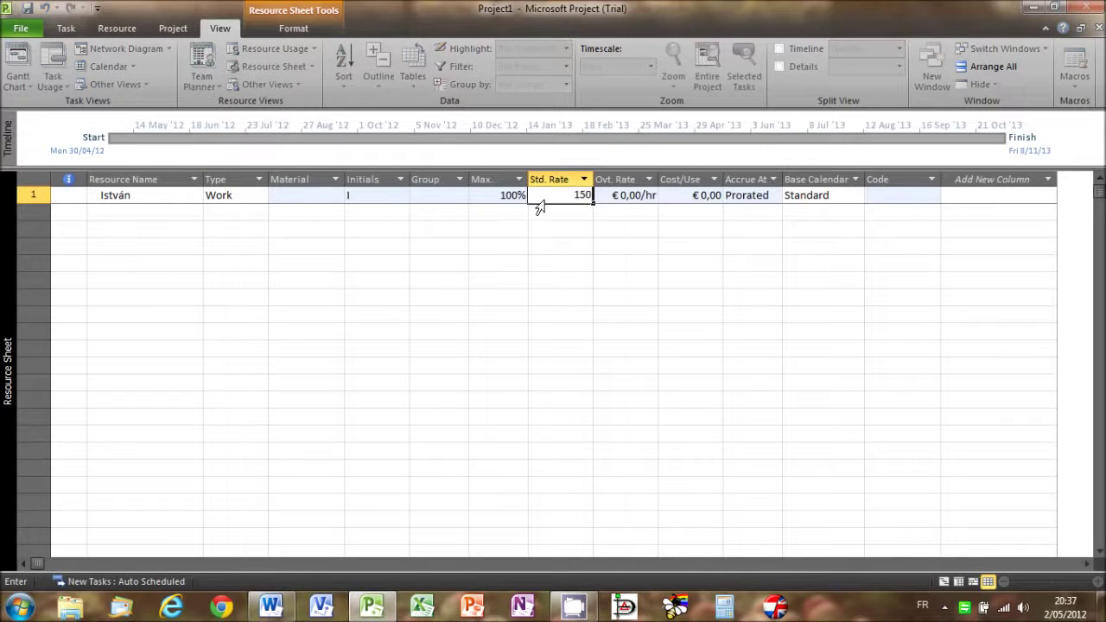
{"action": "type", "text": ",00/d"}
{"action": "key", "text": "Return"}
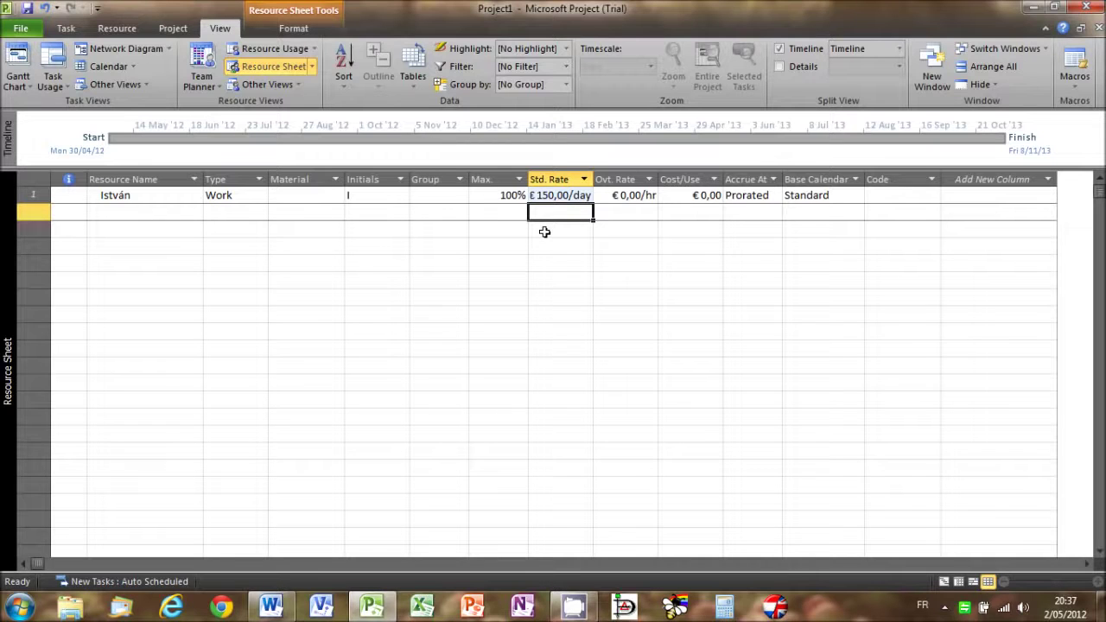
Step: Assign the new resource to all subtasks in rows 2 to 21 of the Gantt Chart and level that resource
{"action": "left_click", "coordinate": [21, 82]}
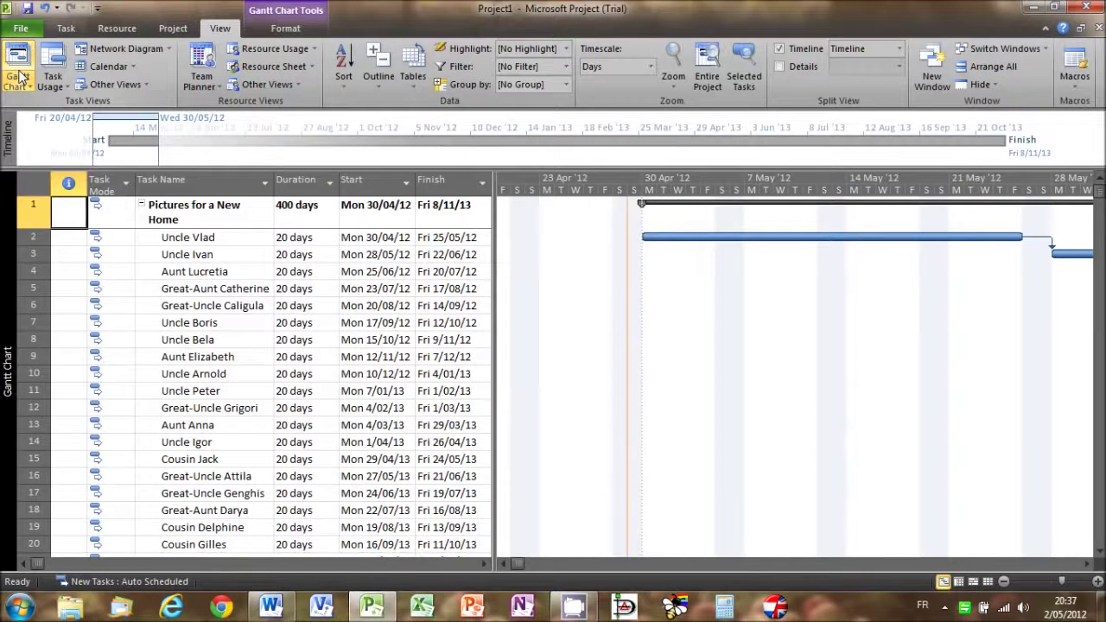
{"action": "left_click", "coordinate": [32, 238]}
{"action": "key", "text": "ctrl+shift+Down"}
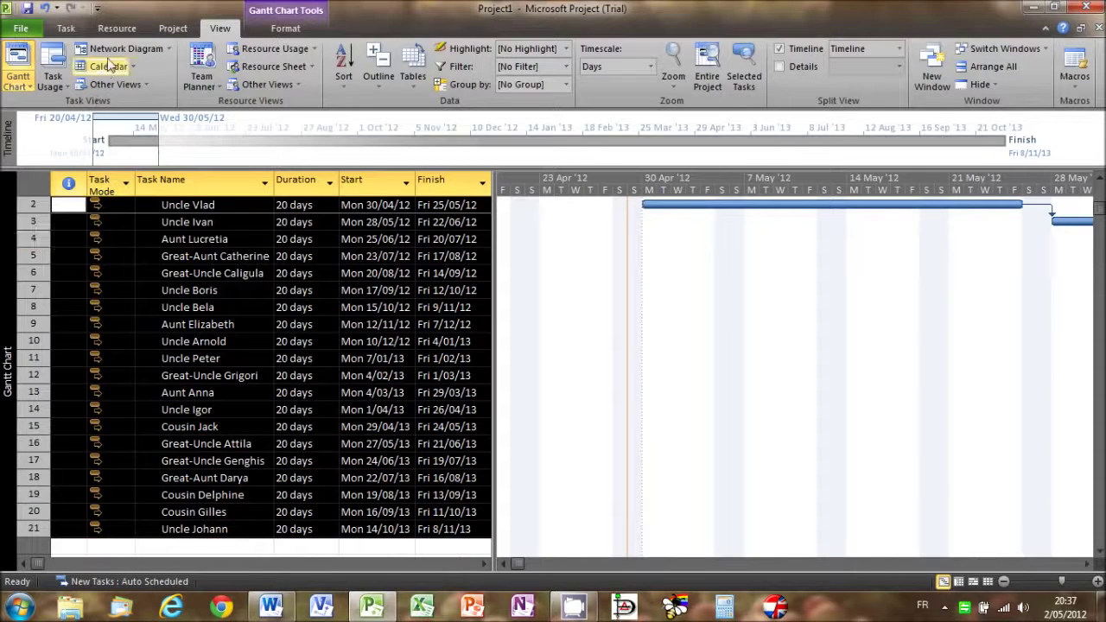
{"action": "left_click", "coordinate": [113, 33]}
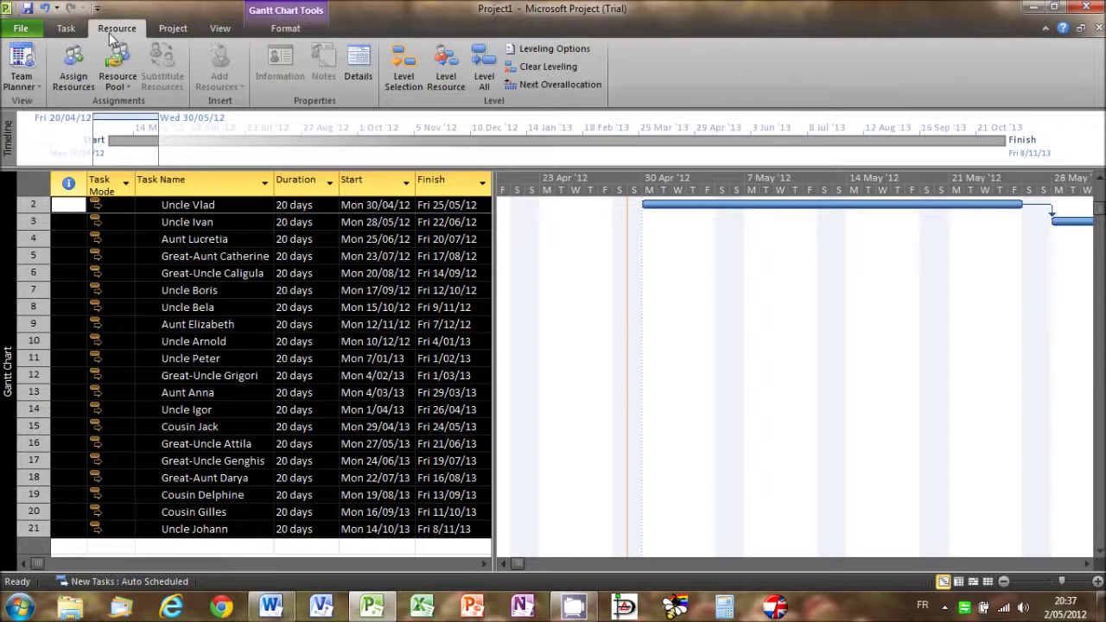
{"action": "left_click", "coordinate": [74, 76]}
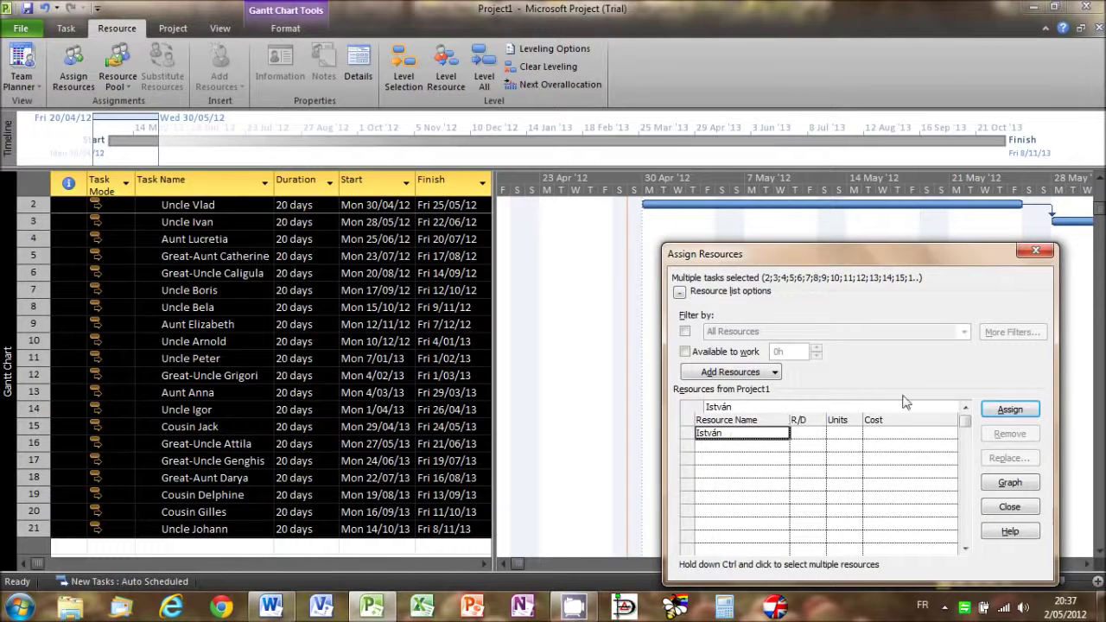
{"action": "left_click", "coordinate": [995, 410]}
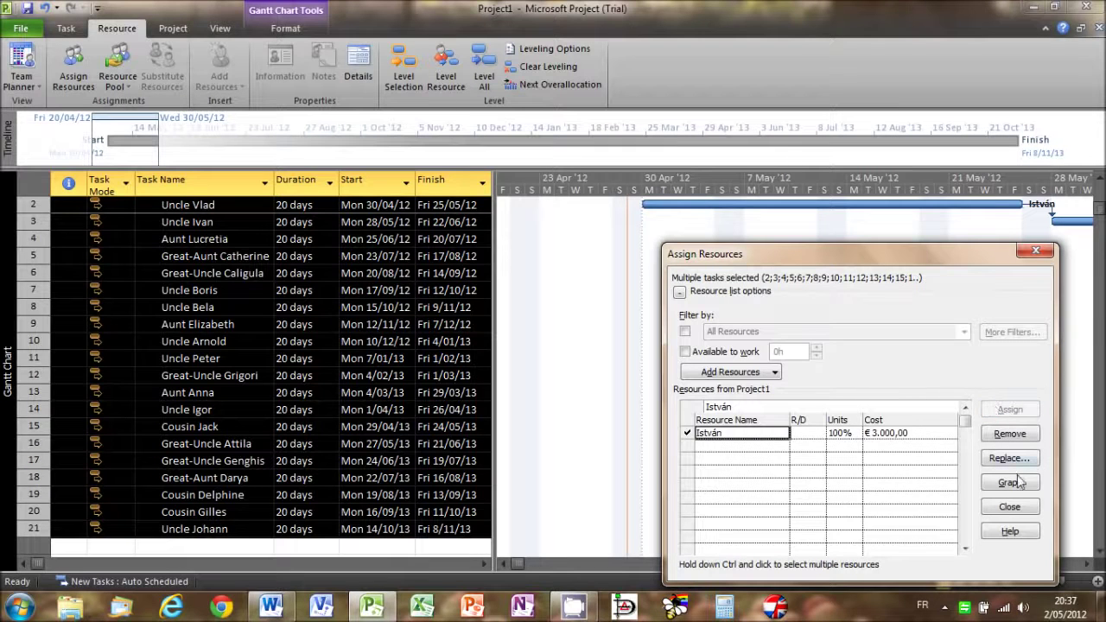
{"action": "left_click", "coordinate": [1009, 507]}
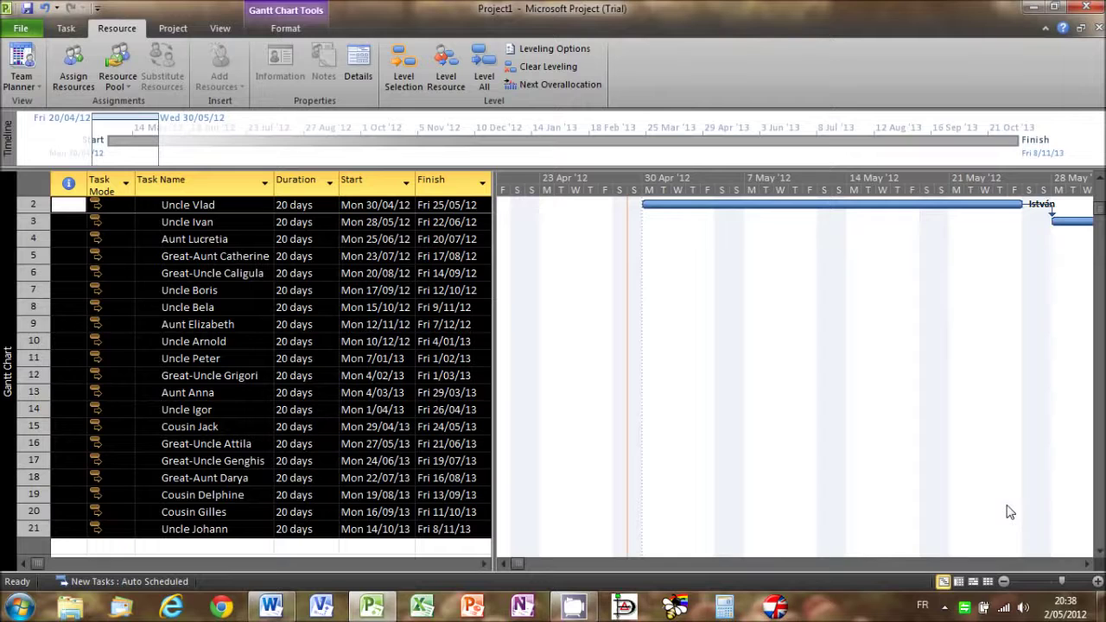
{"action": "left_click", "coordinate": [451, 84]}
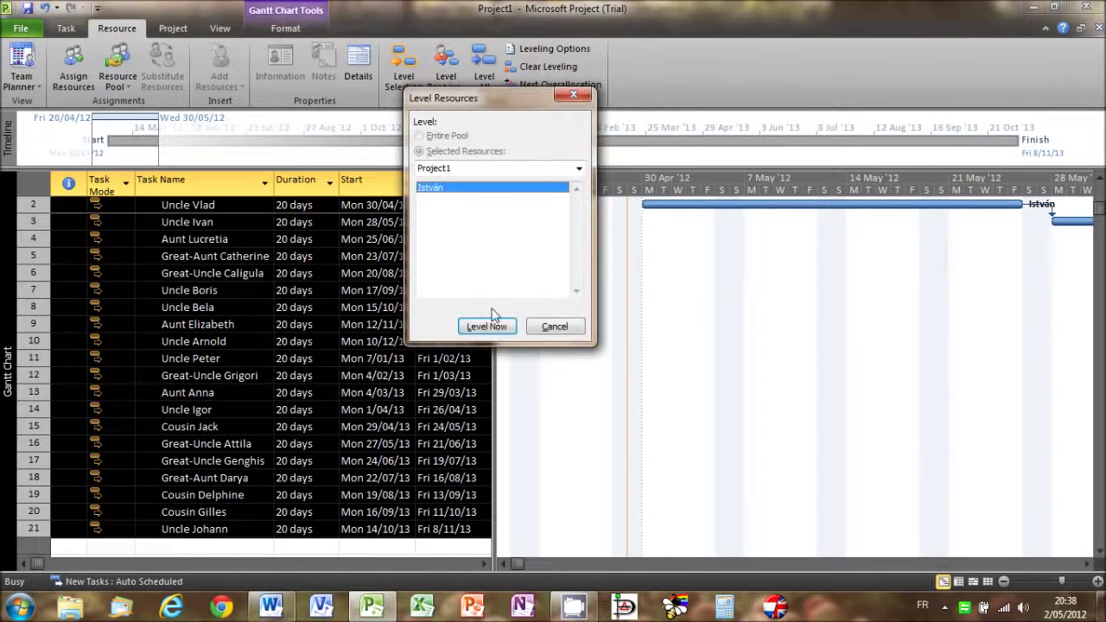
{"action": "left_click", "coordinate": [486, 326]}
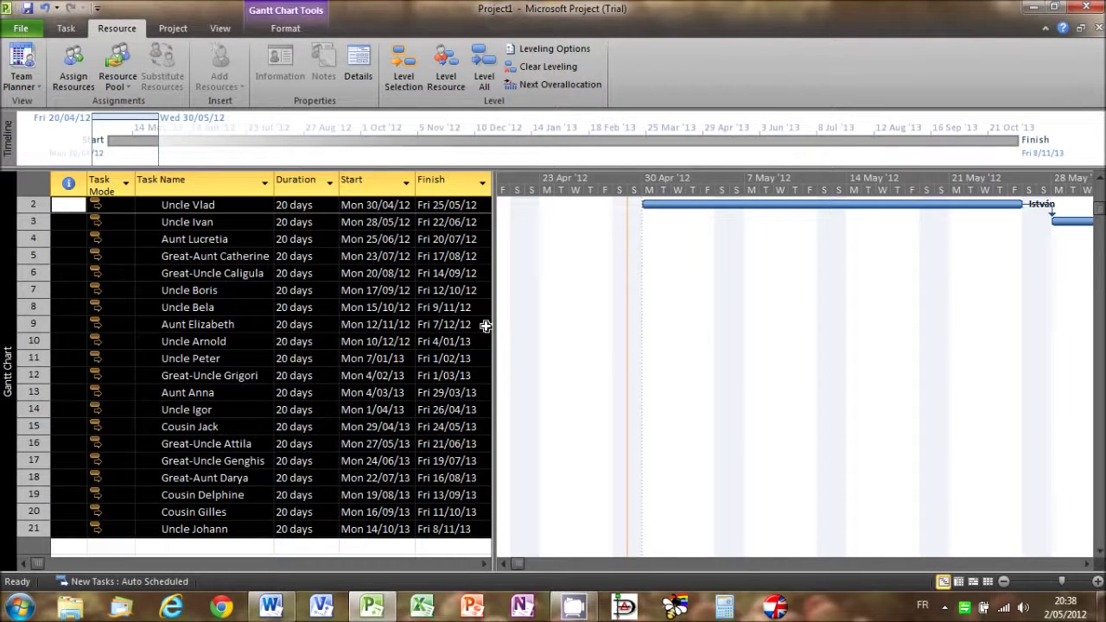
Step: Examine the sequence of linked task bars and their resource labels along the Gantt Chart at a multi-month timescale
{"action": "left_click", "coordinate": [1004, 583]}
{"action": "left_click", "coordinate": [1004, 584]}
{"action": "left_click", "coordinate": [1004, 583]}
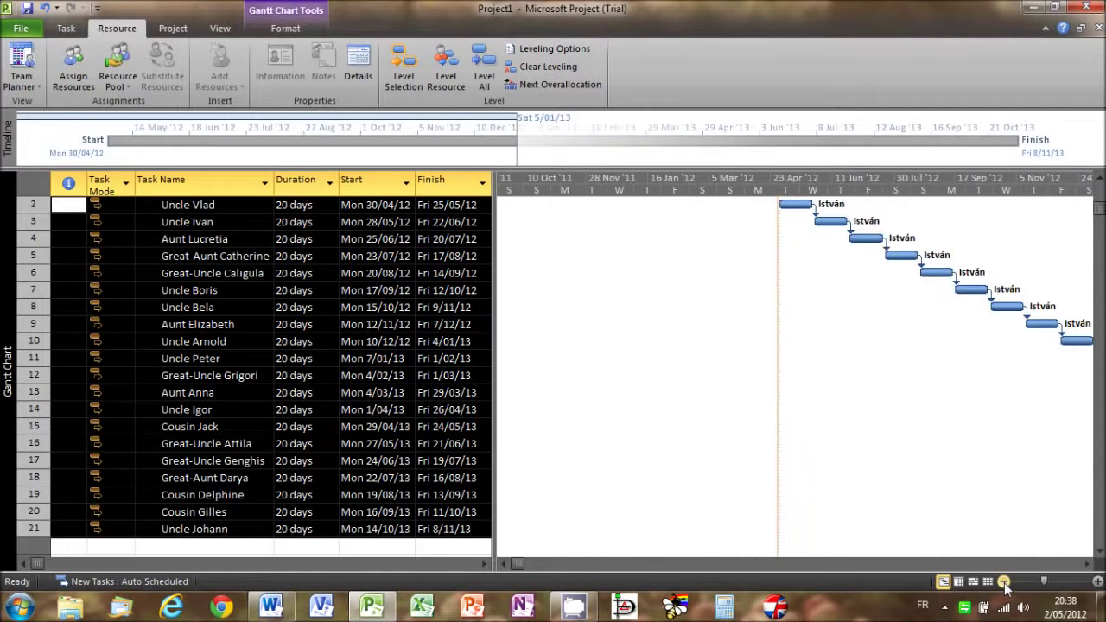
{"action": "left_click", "coordinate": [1003, 583]}
{"action": "left_click", "coordinate": [1096, 582]}
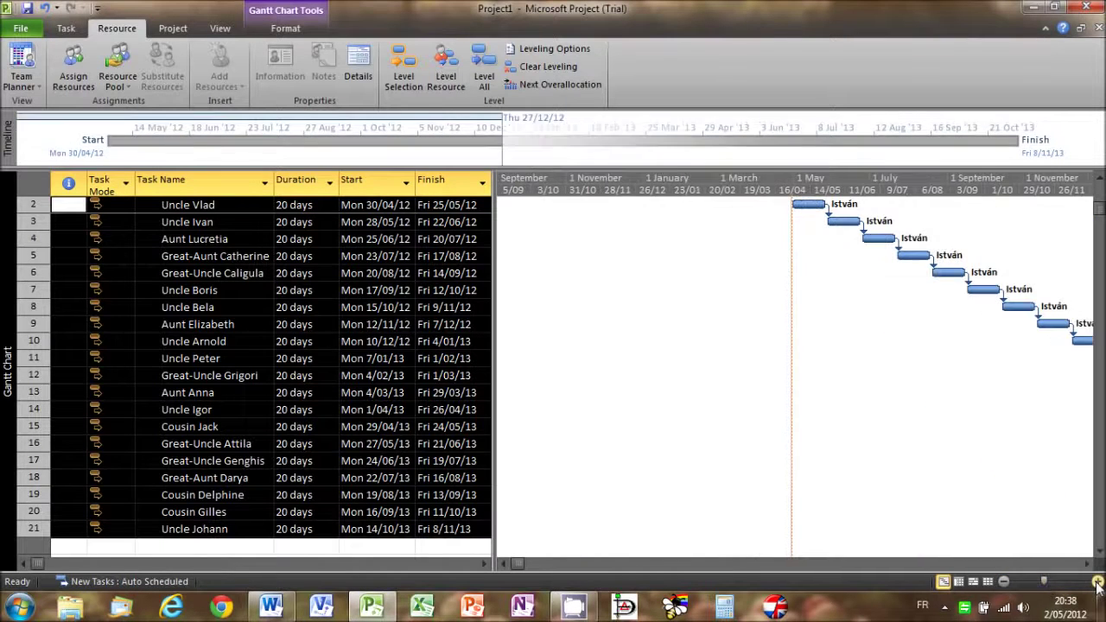
{"action": "left_click", "coordinate": [1087, 563]}
{"action": "left_click", "coordinate": [1087, 563]}
{"action": "left_click", "coordinate": [1087, 563]}
{"action": "left_click", "coordinate": [1086, 563]}
{"action": "left_click", "coordinate": [1087, 563]}
{"action": "left_click", "coordinate": [1087, 563]}
{"action": "left_click", "coordinate": [1087, 563]}
{"action": "left_click", "coordinate": [1086, 564]}
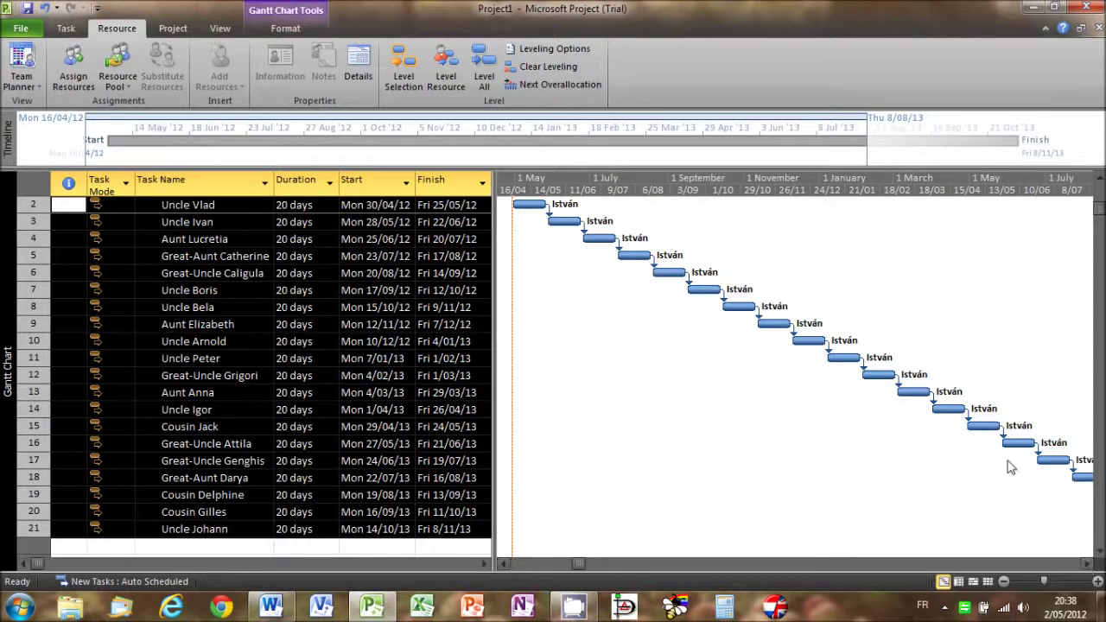
Step: Set the default Baseline for the entire project
{"action": "left_click", "coordinate": [177, 31]}
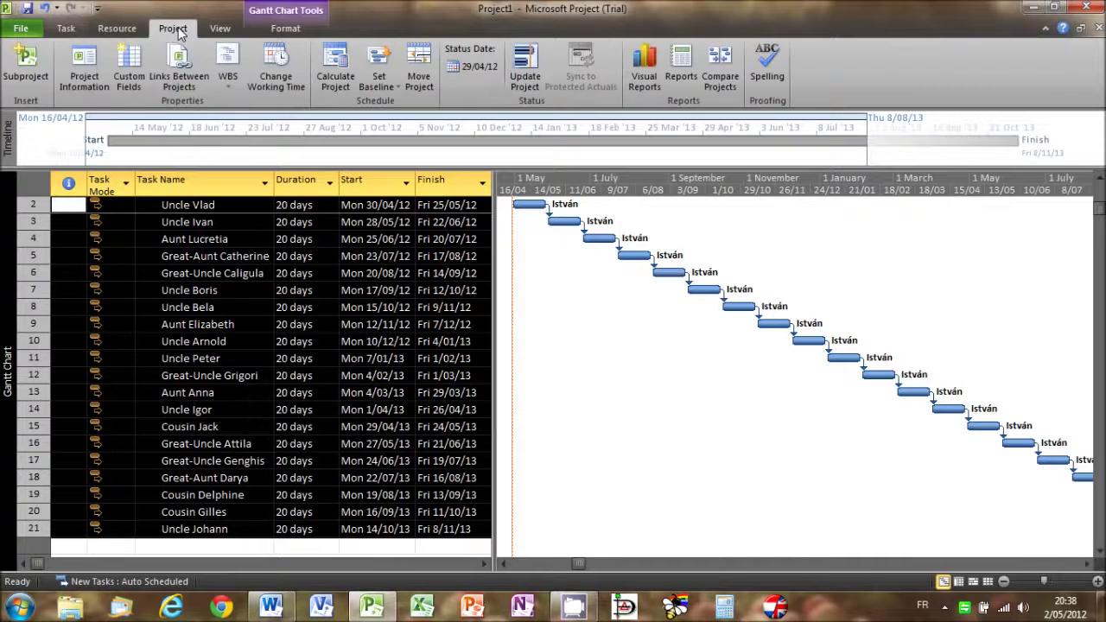
{"action": "left_click", "coordinate": [376, 69]}
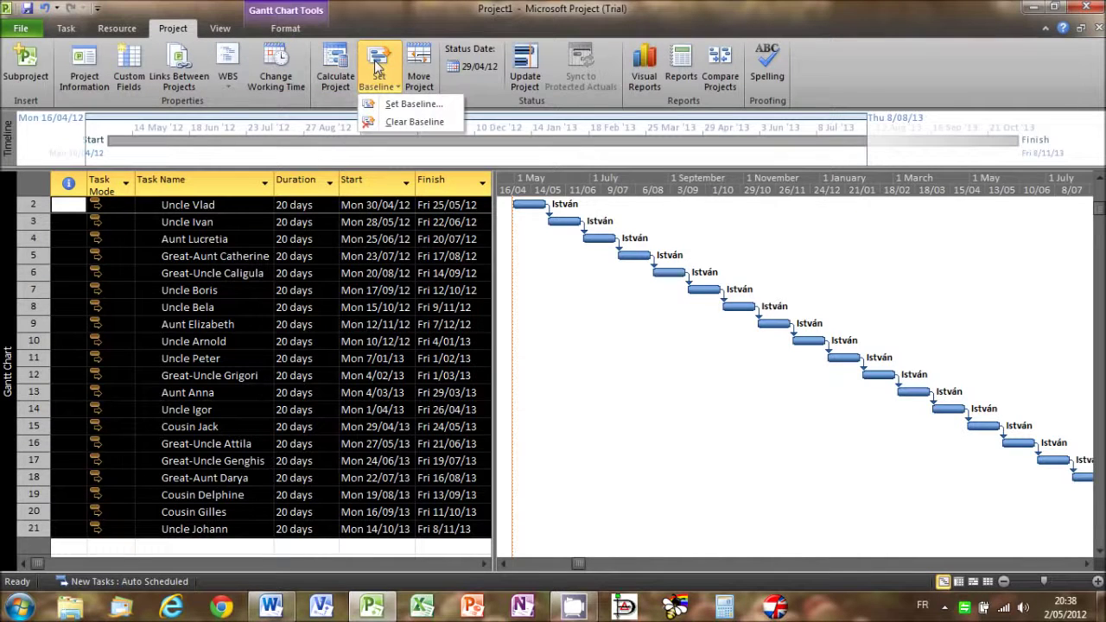
{"action": "left_click", "coordinate": [391, 104]}
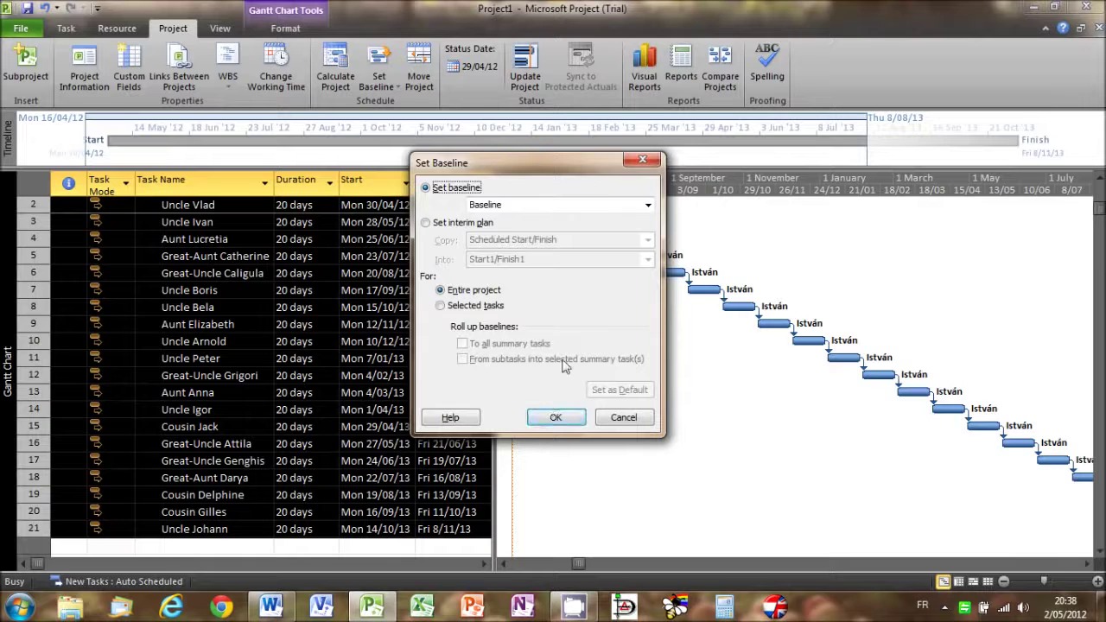
{"action": "left_click", "coordinate": [647, 207]}
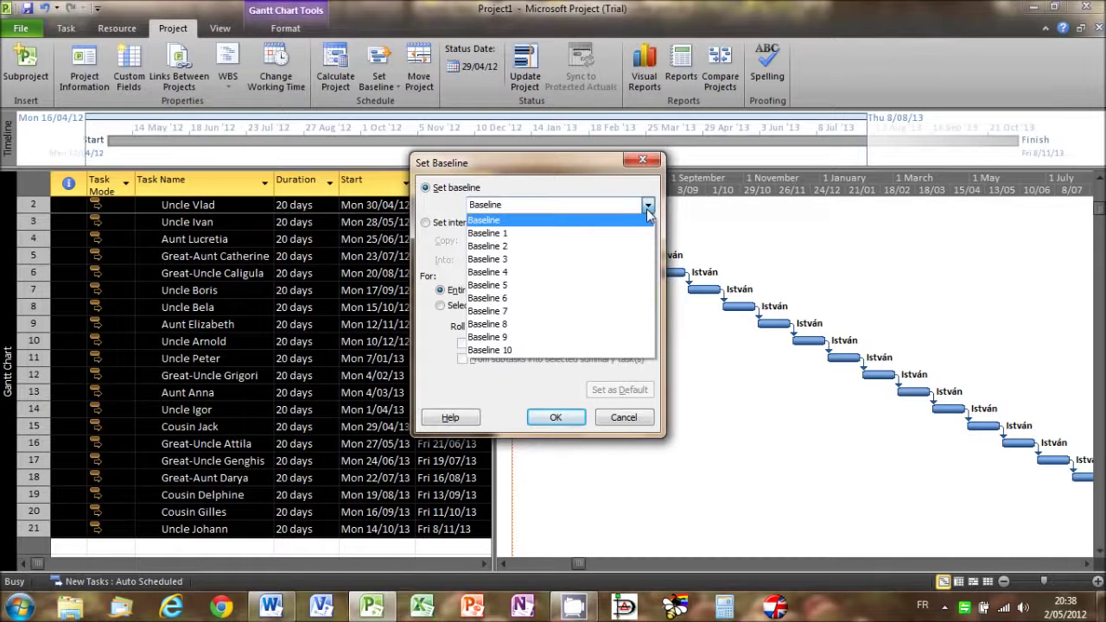
{"action": "left_click", "coordinate": [647, 207]}
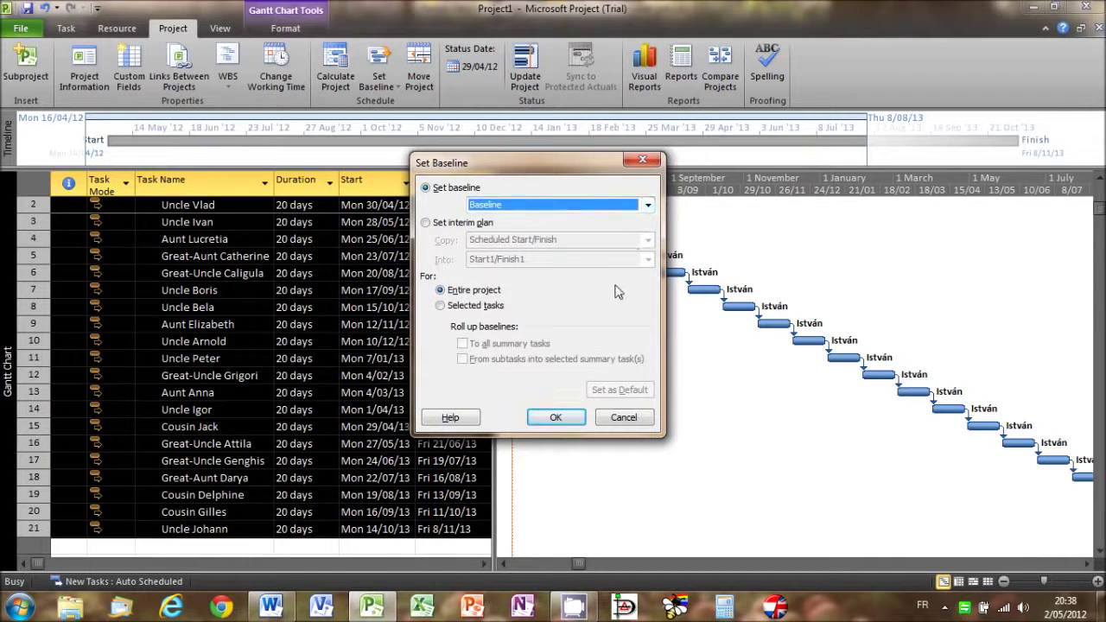
{"action": "left_click", "coordinate": [555, 418]}
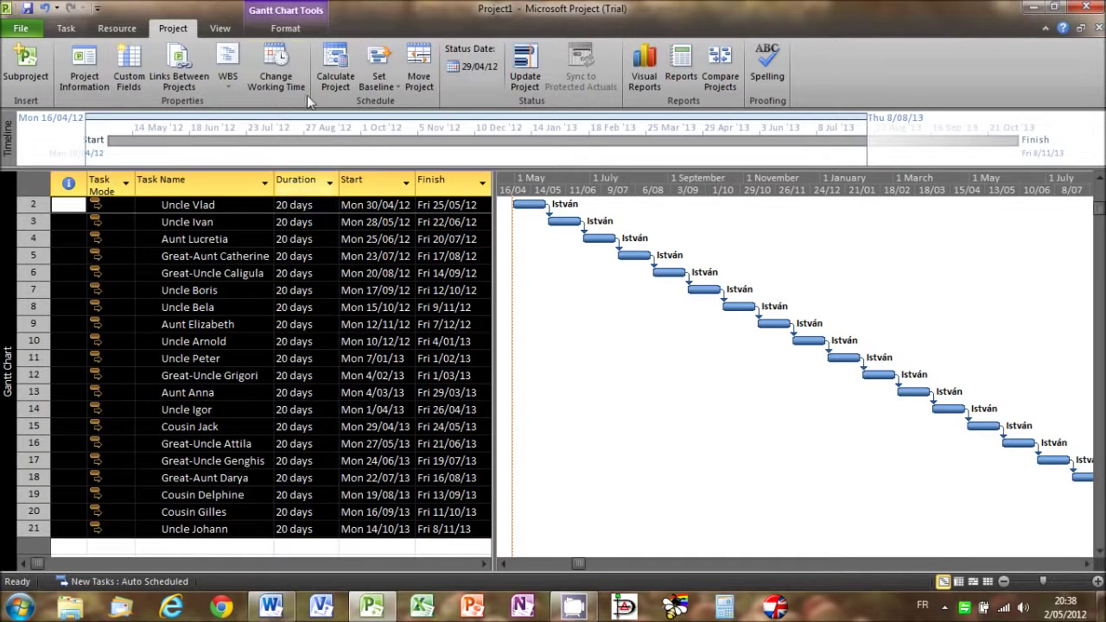
Step: Show the saved baseline bars on the Gantt Chart
{"action": "left_click", "coordinate": [285, 33]}
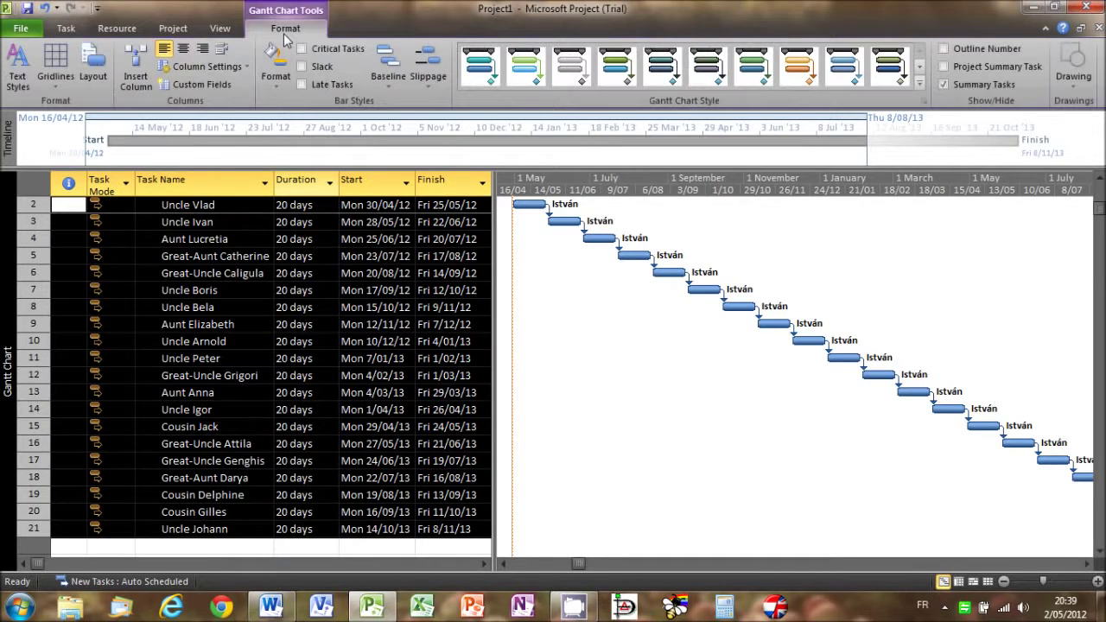
{"action": "left_click", "coordinate": [386, 67]}
{"action": "left_click", "coordinate": [413, 104]}
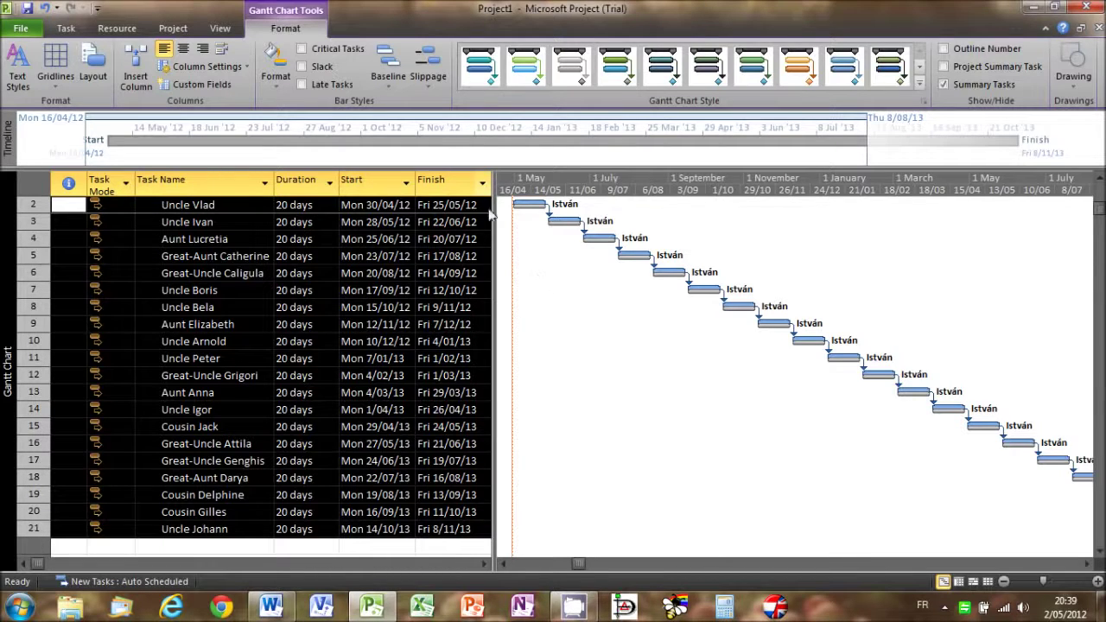
Step: Set the project's status date to 01/08/12
{"action": "left_click", "coordinate": [172, 29]}
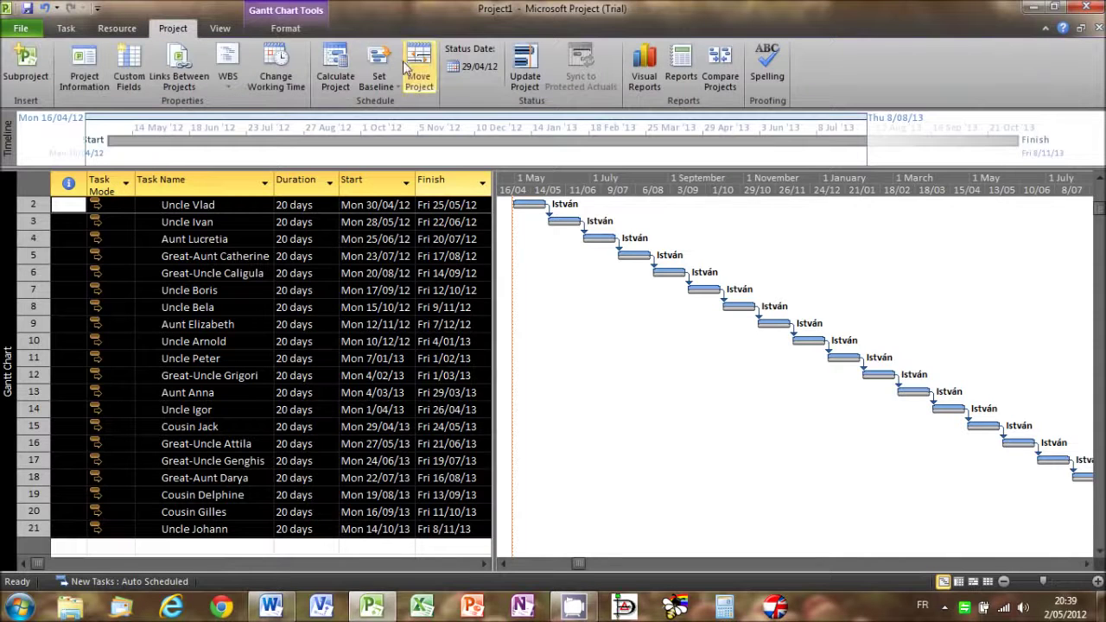
{"action": "left_click", "coordinate": [461, 67]}
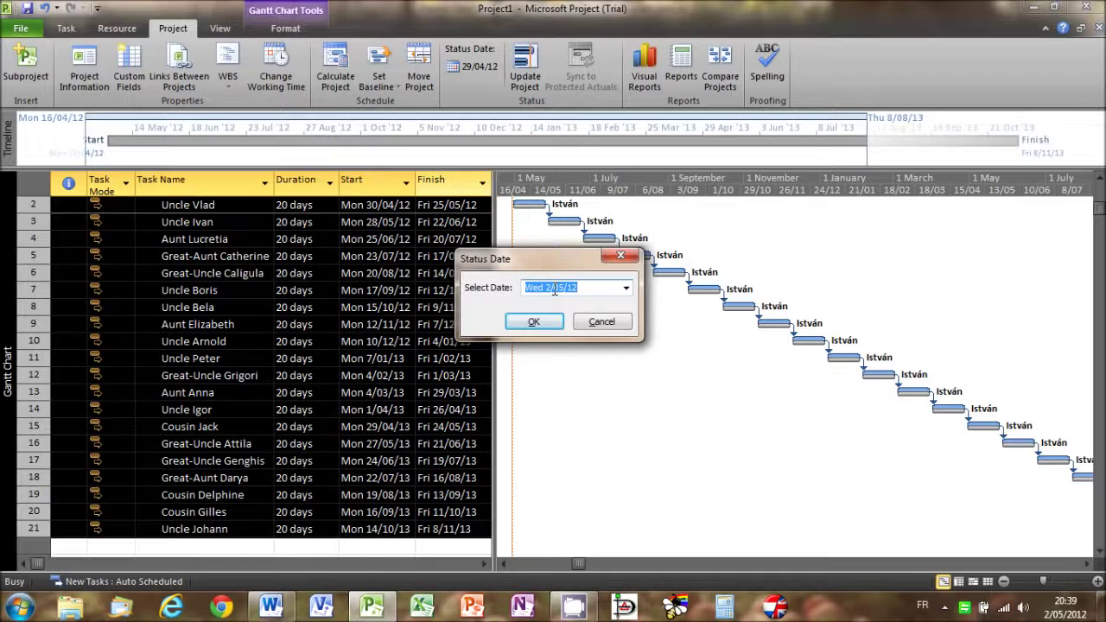
{"action": "type", "text": "01/08/12"}
{"action": "left_click", "coordinate": [536, 320]}
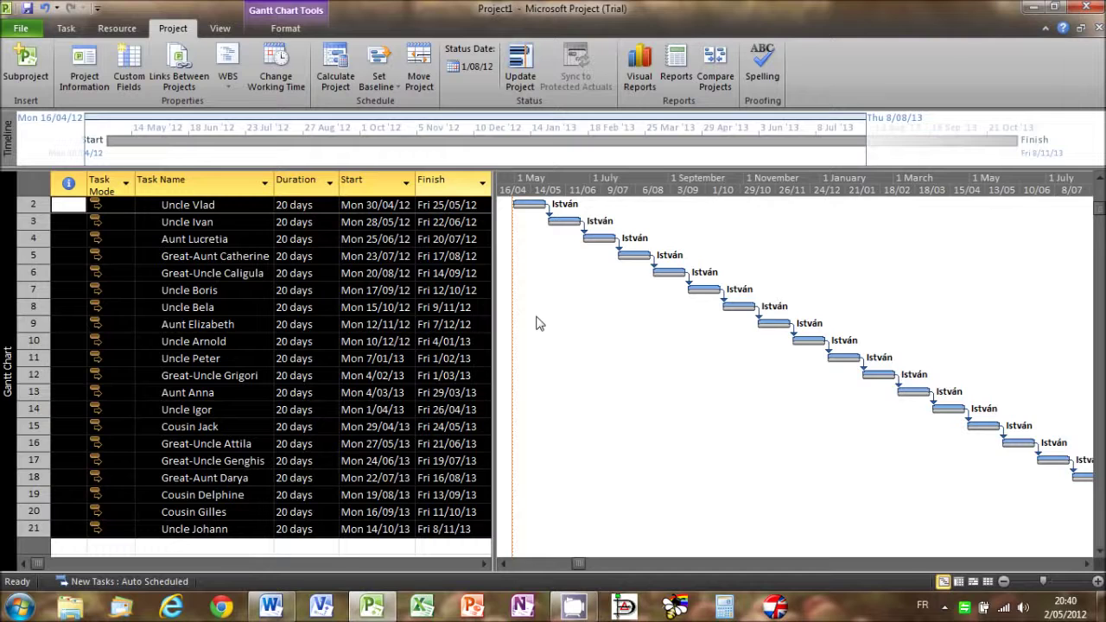
Step: Format the Gantt Chart's Status Date gridline as a solid line in standard purple
{"action": "right_click", "coordinate": [537, 322]}
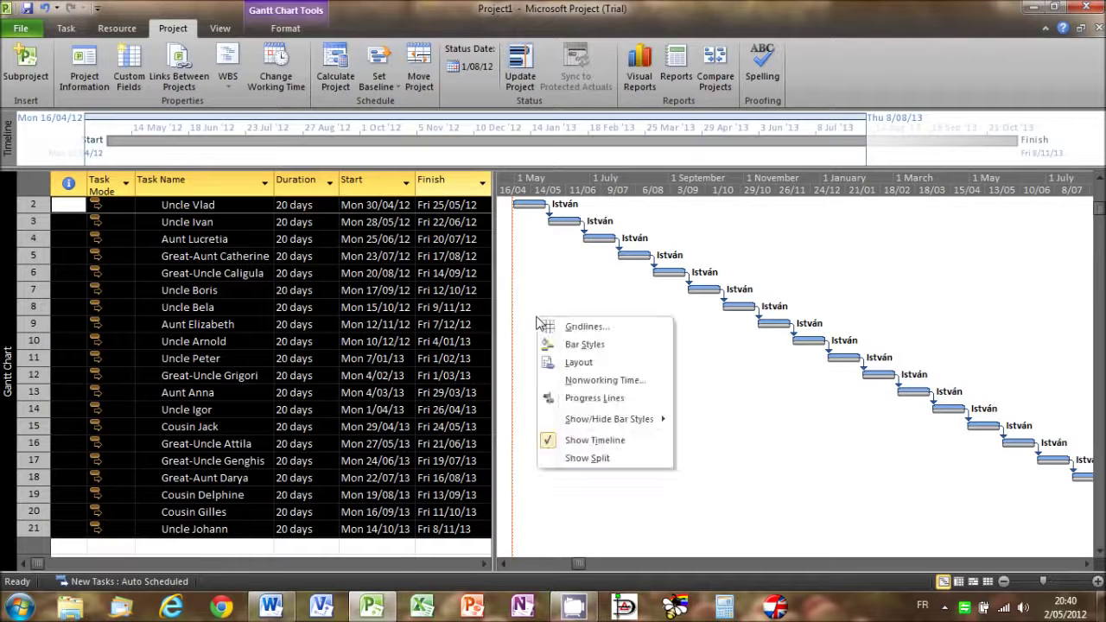
{"action": "left_click", "coordinate": [553, 326]}
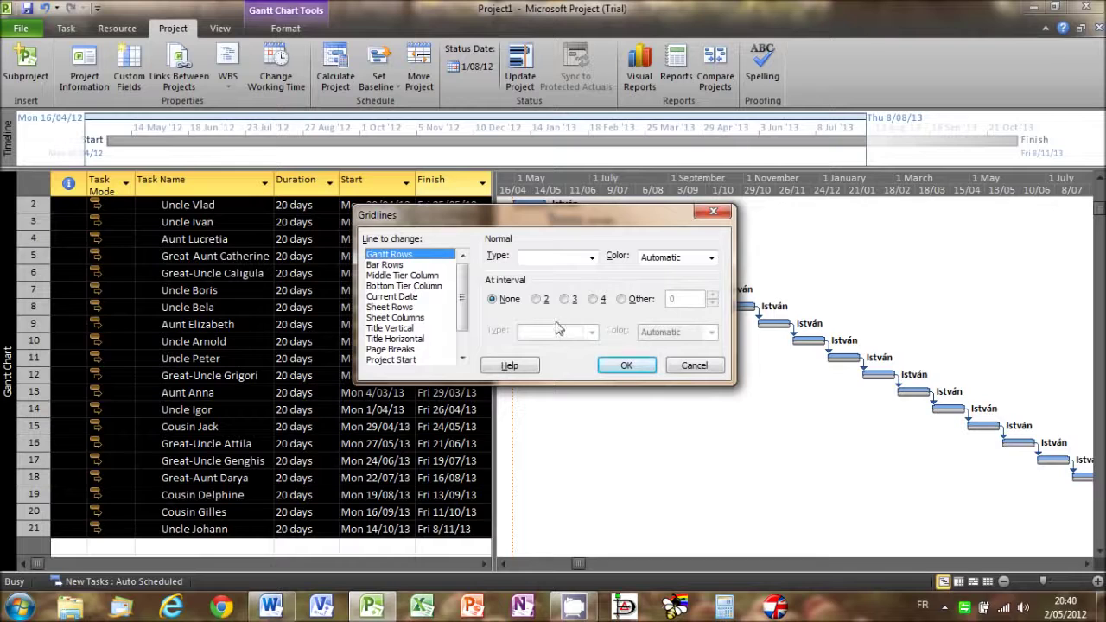
{"action": "left_click", "coordinate": [501, 301]}
{"action": "scroll", "coordinate": [463, 302], "scroll_direction": "down", "scroll_amount": 1}
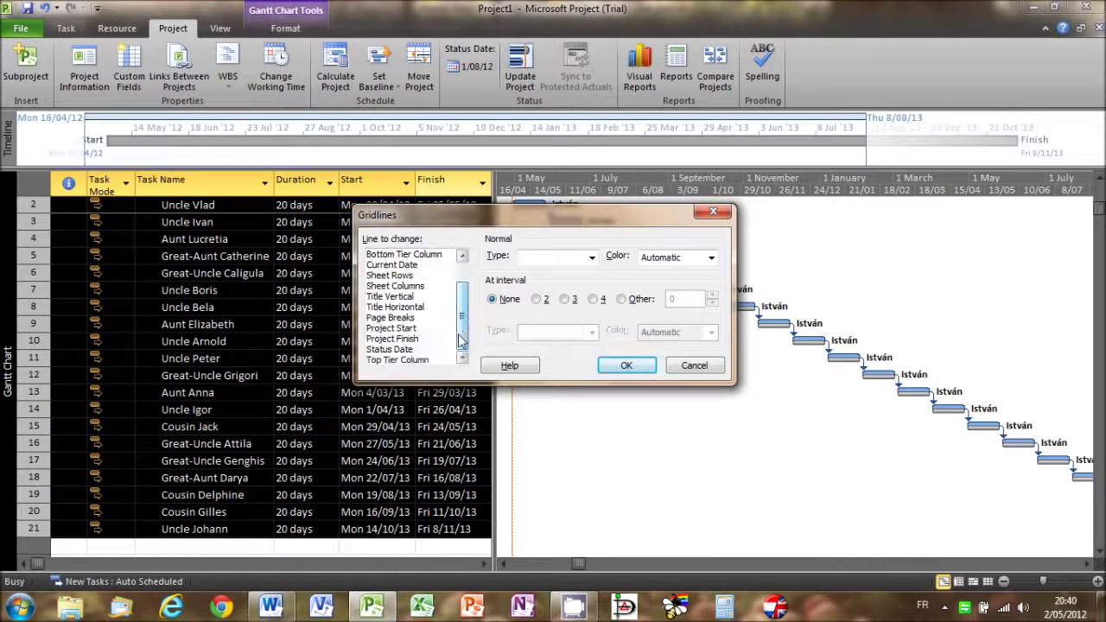
{"action": "left_click", "coordinate": [413, 351]}
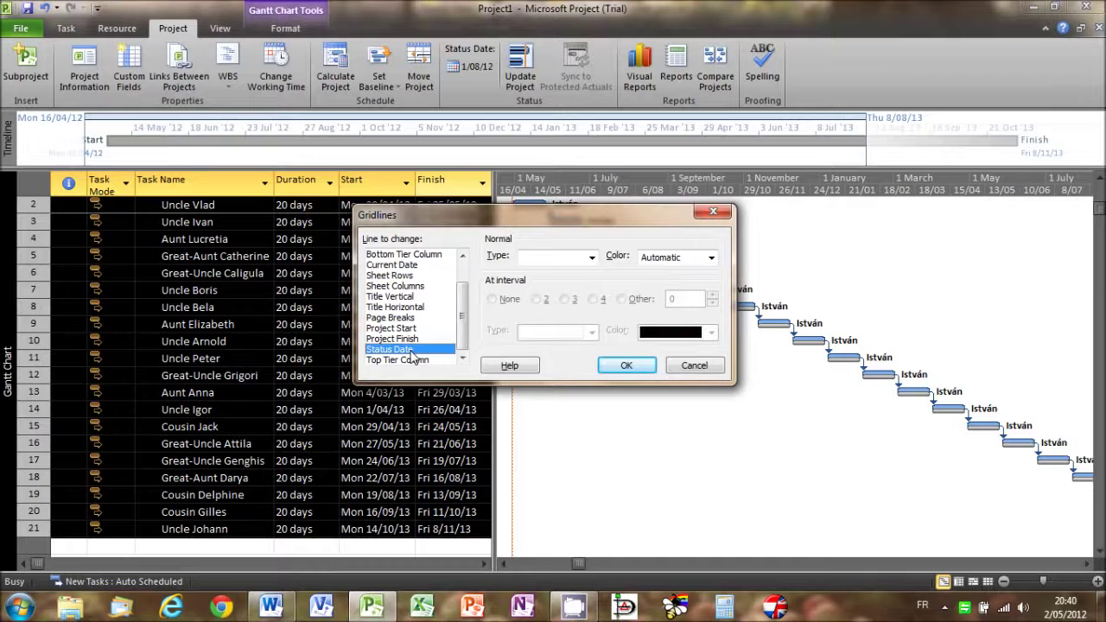
{"action": "left_click", "coordinate": [593, 260]}
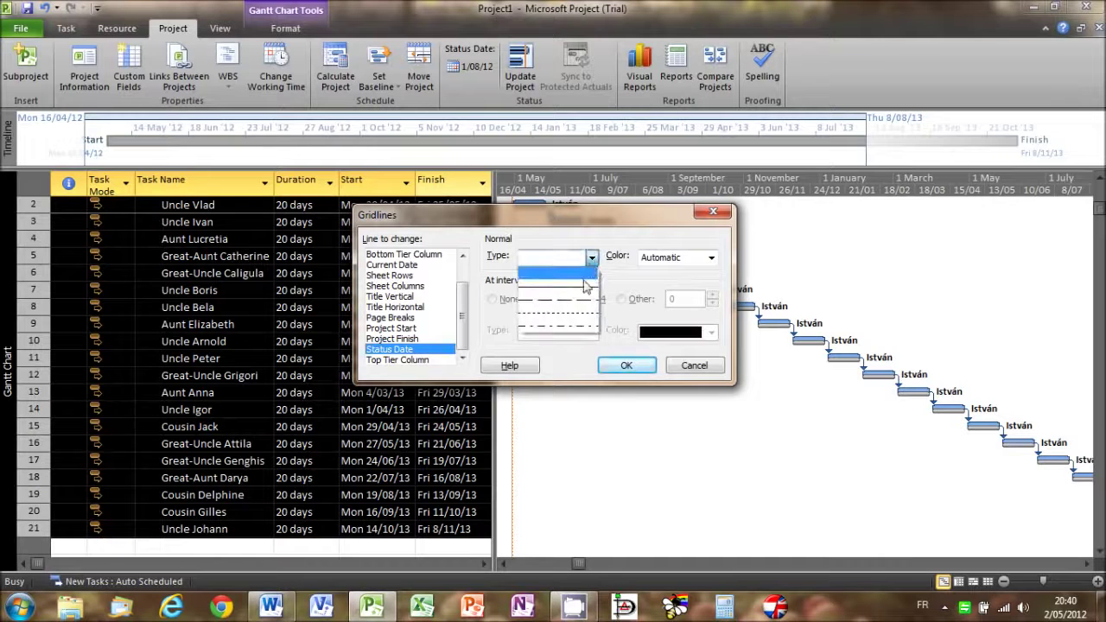
{"action": "left_click", "coordinate": [580, 292]}
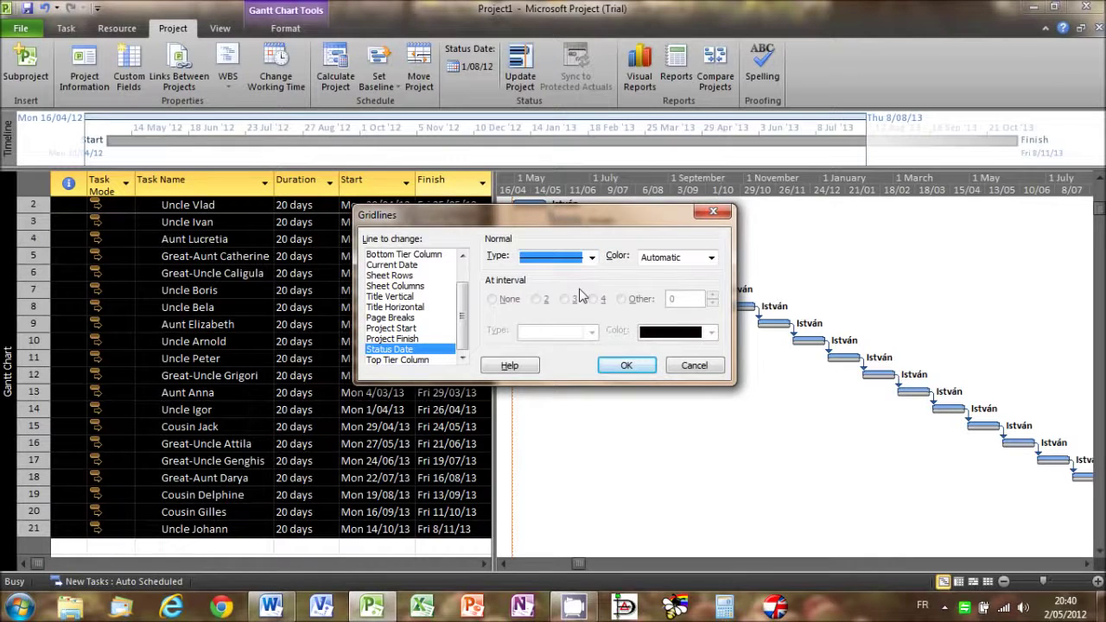
{"action": "left_click", "coordinate": [711, 259]}
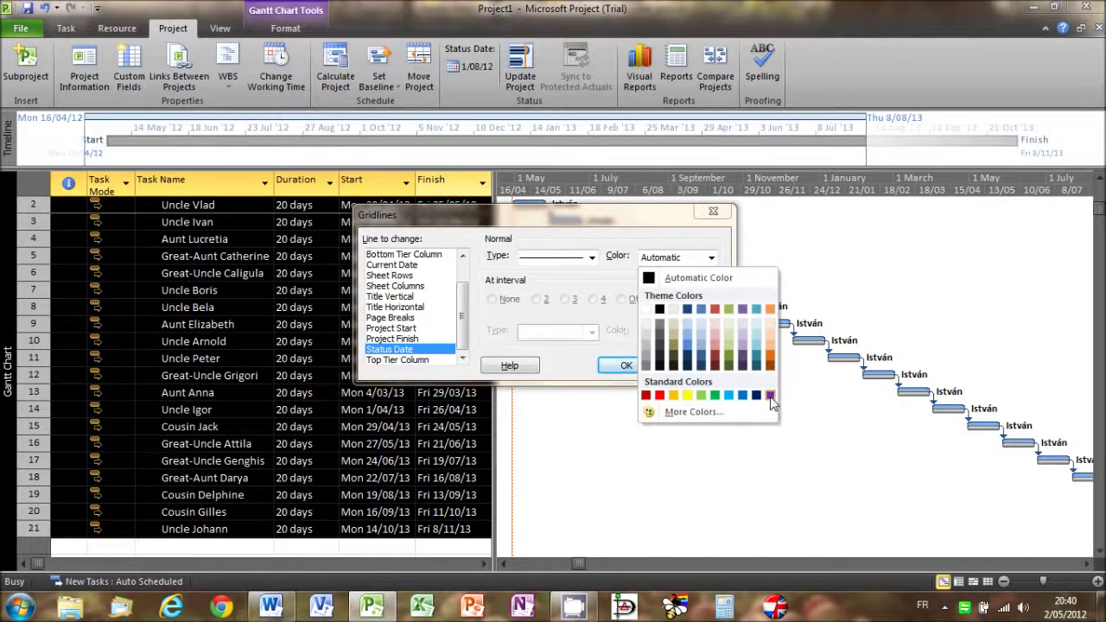
{"action": "left_click", "coordinate": [770, 396]}
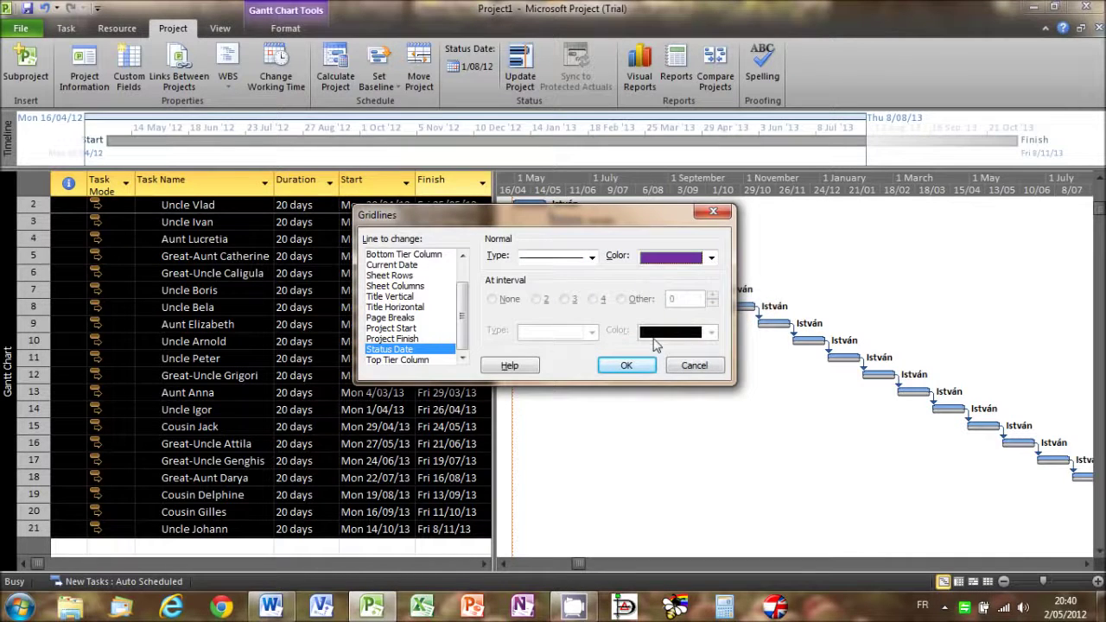
{"action": "left_click", "coordinate": [615, 367]}
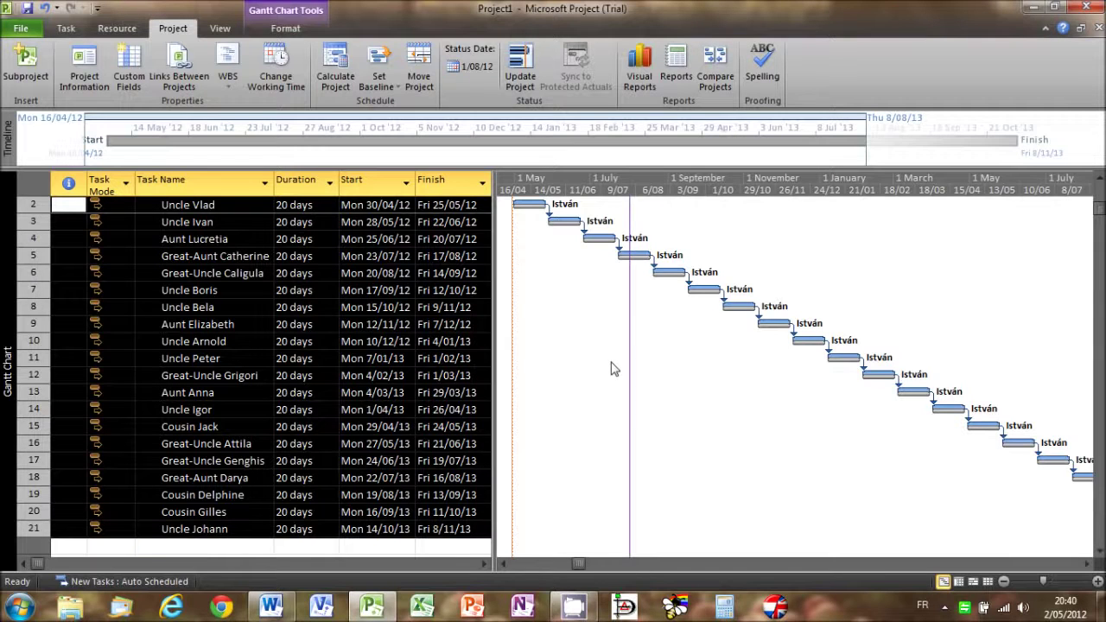
Step: Display the Earned Value task table and widen the table area to inspect the SV, CV and EAC columns
{"action": "right_click", "coordinate": [37, 182]}
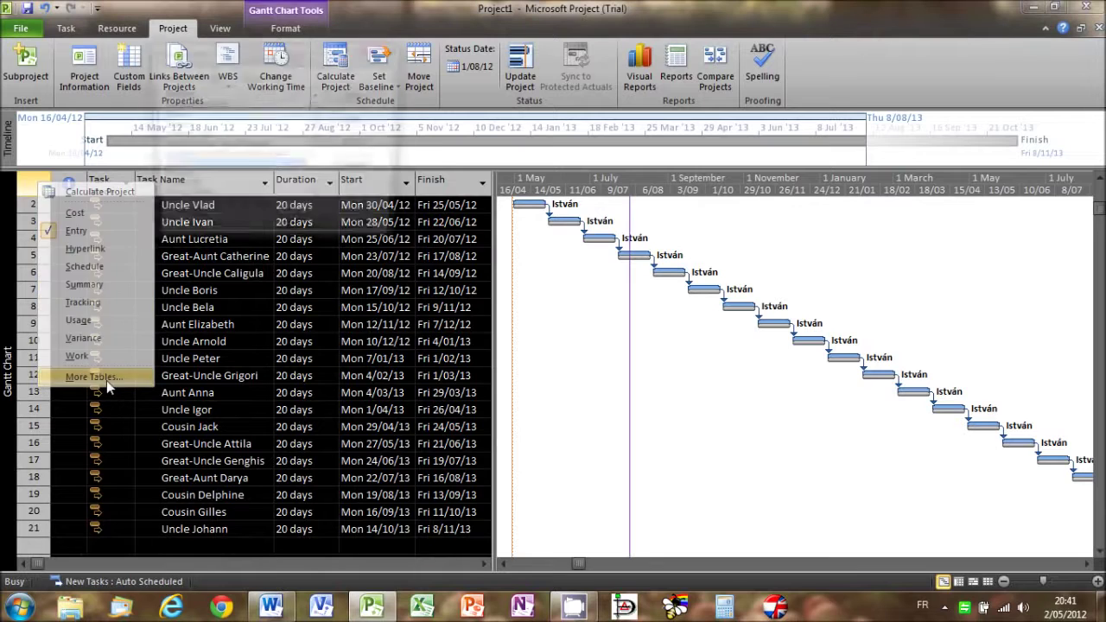
{"action": "left_click", "coordinate": [107, 380]}
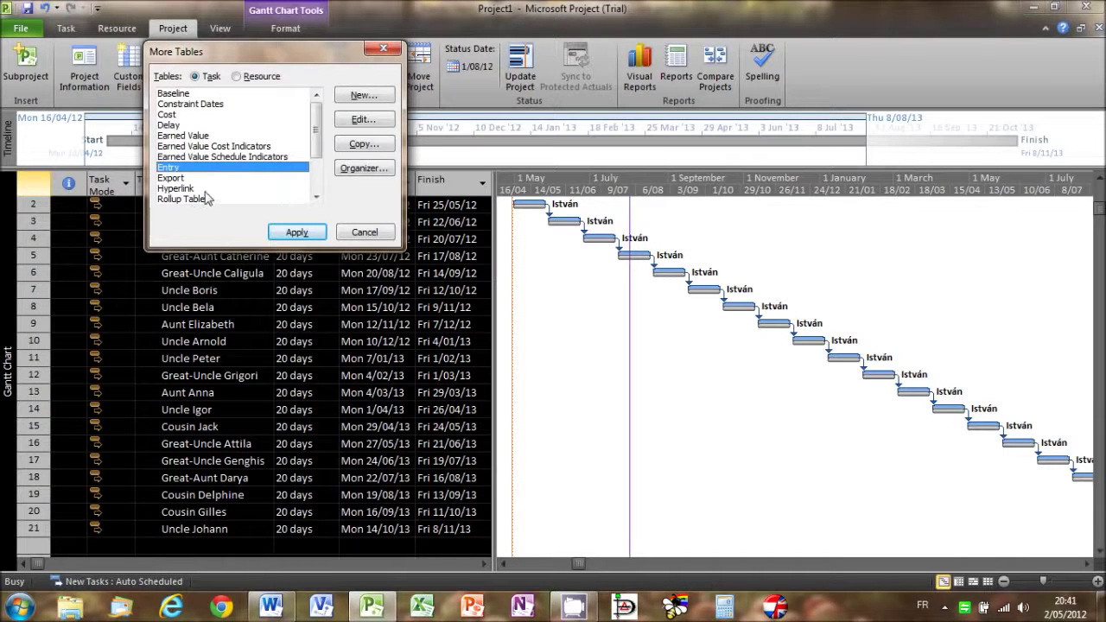
{"action": "left_click", "coordinate": [202, 138]}
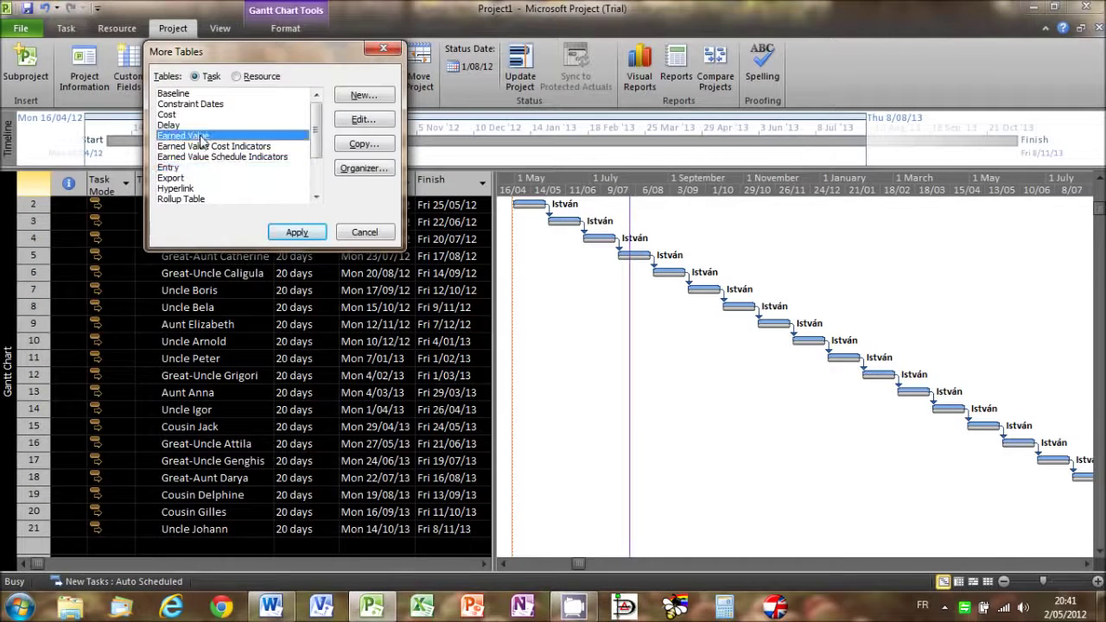
{"action": "left_click", "coordinate": [296, 231]}
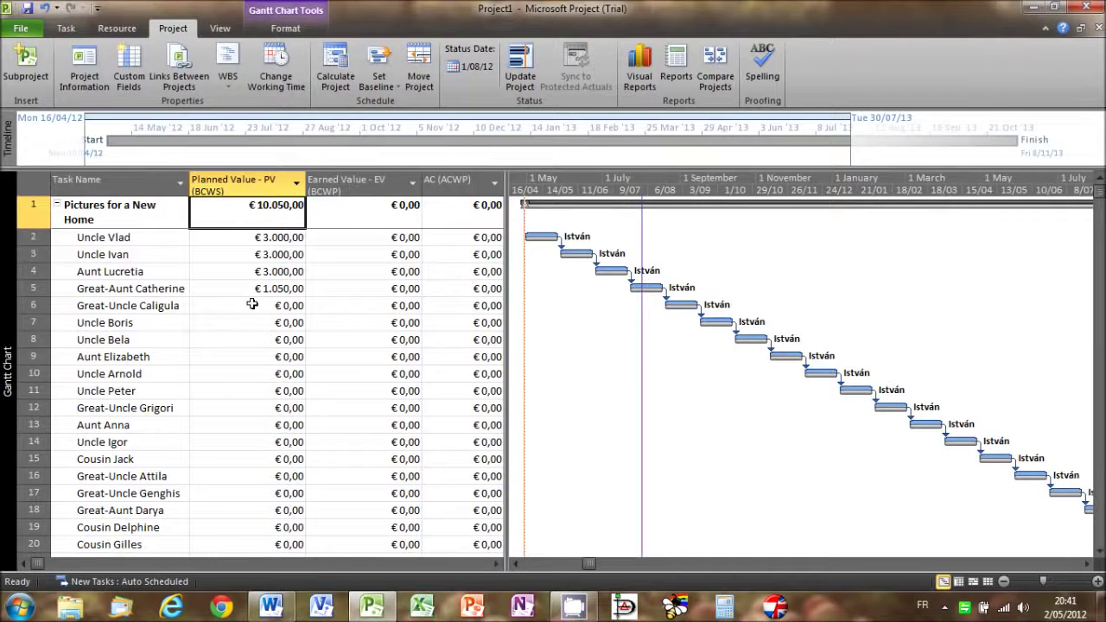
{"action": "left_click_drag", "start_coordinate": [505, 322], "coordinate": [700, 320]}
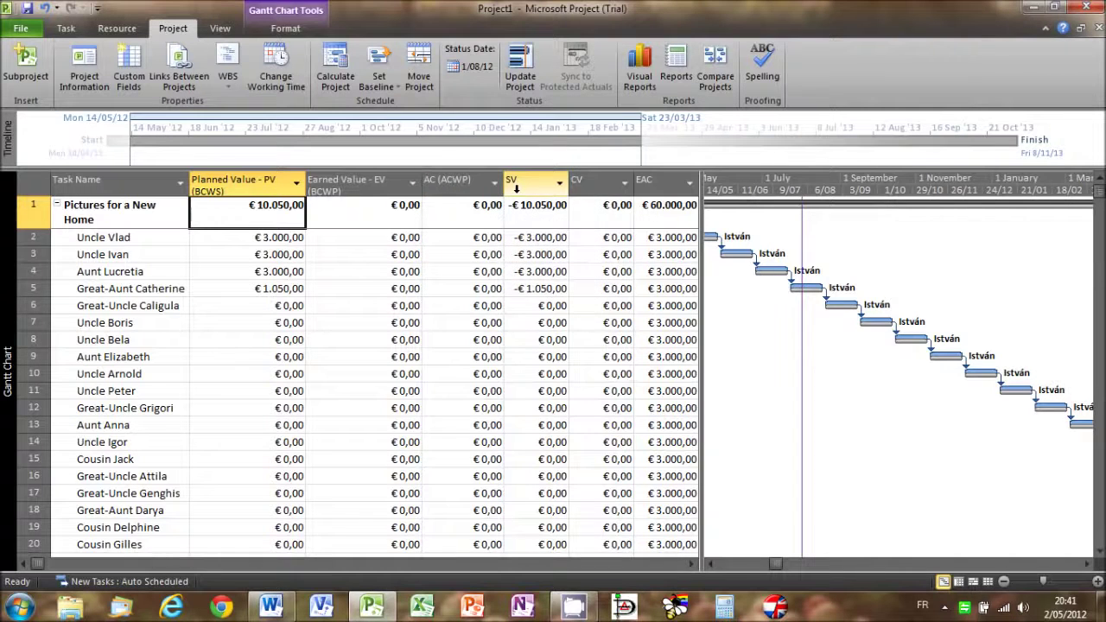
{"action": "mouse_move", "coordinate": [516, 187]}
{"action": "mouse_move", "coordinate": [579, 186]}
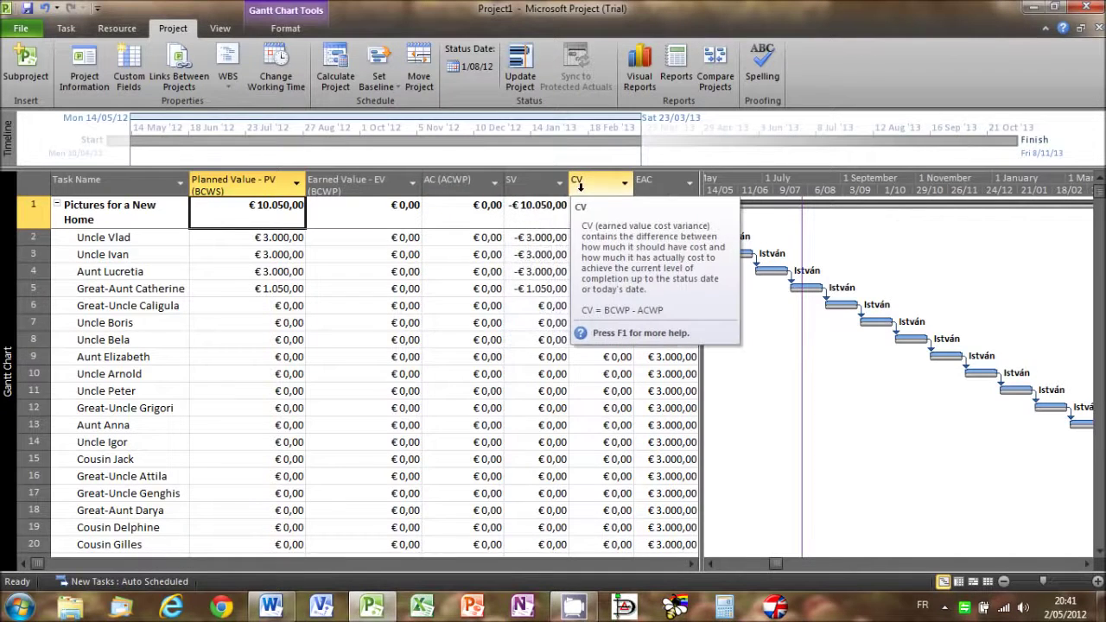
{"action": "mouse_move", "coordinate": [653, 181]}
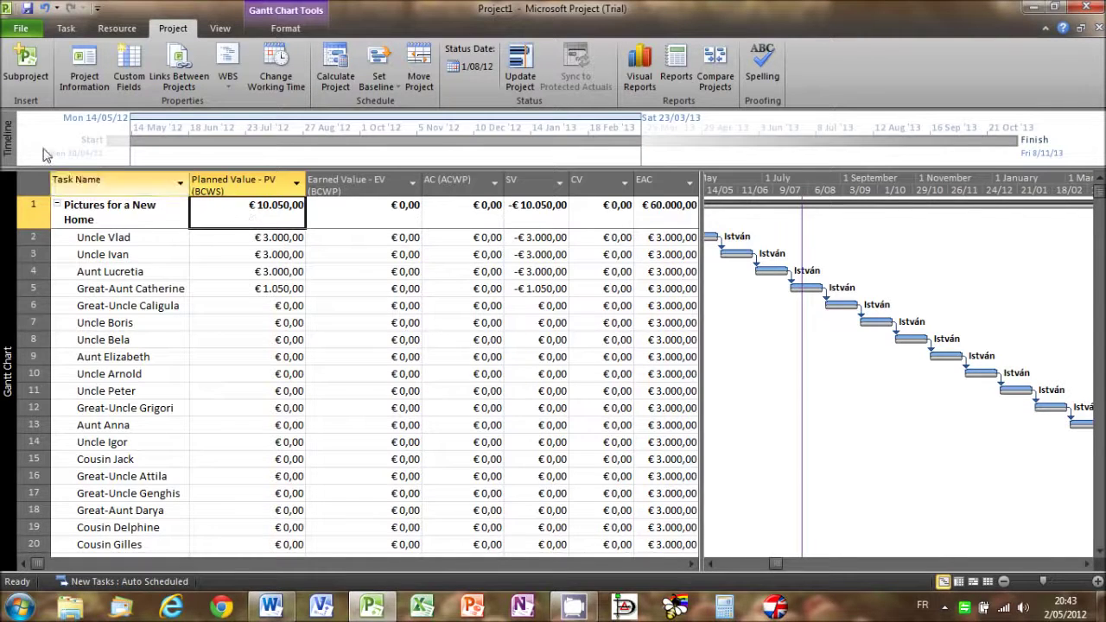
Step: Return to the Entry table and set task 6's duration to 60 days, choosing increased required work as the reason
{"action": "right_click", "coordinate": [29, 181]}
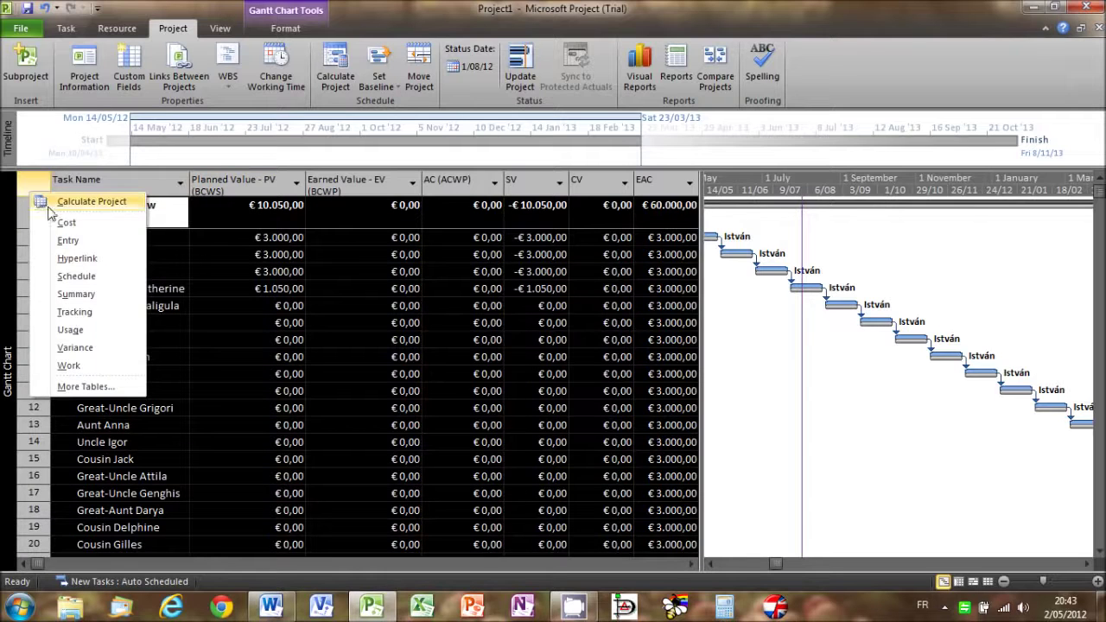
{"action": "left_click", "coordinate": [62, 244]}
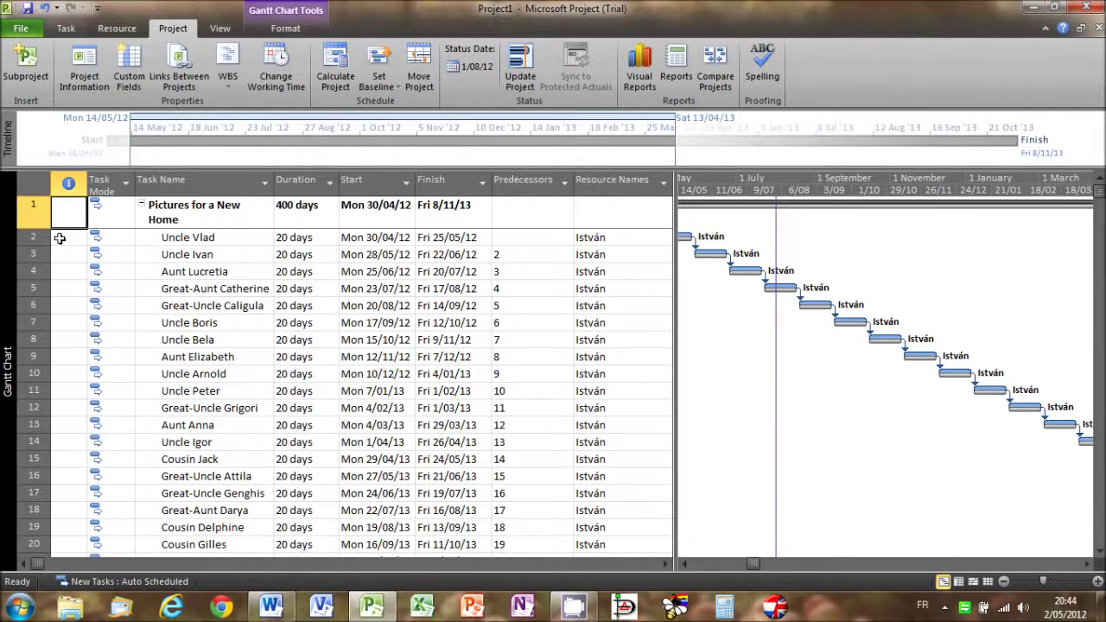
{"action": "left_click", "coordinate": [278, 307]}
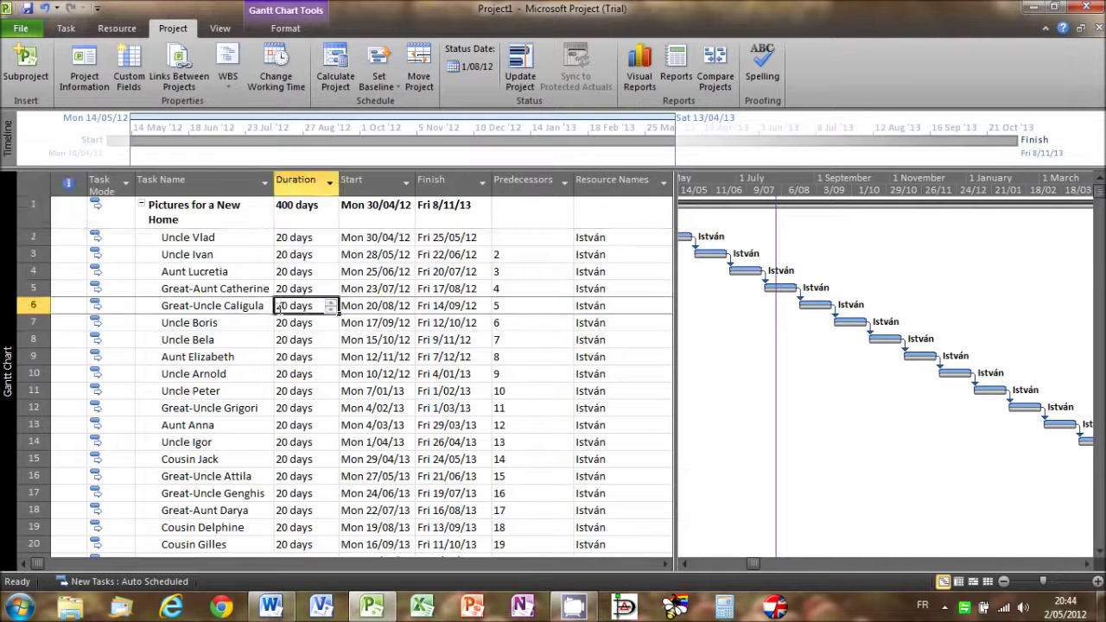
{"action": "type", "text": "25"}
{"action": "key", "text": "BackSpace"}
{"action": "key", "text": "BackSpace"}
{"action": "type", "text": "40d"}
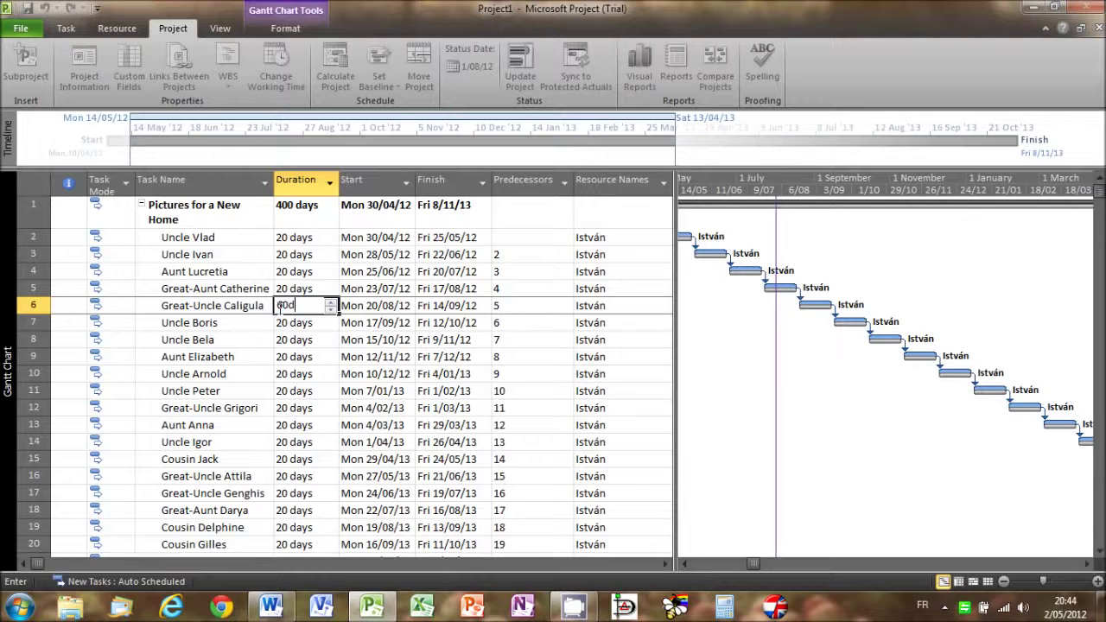
{"action": "key", "text": "Return"}
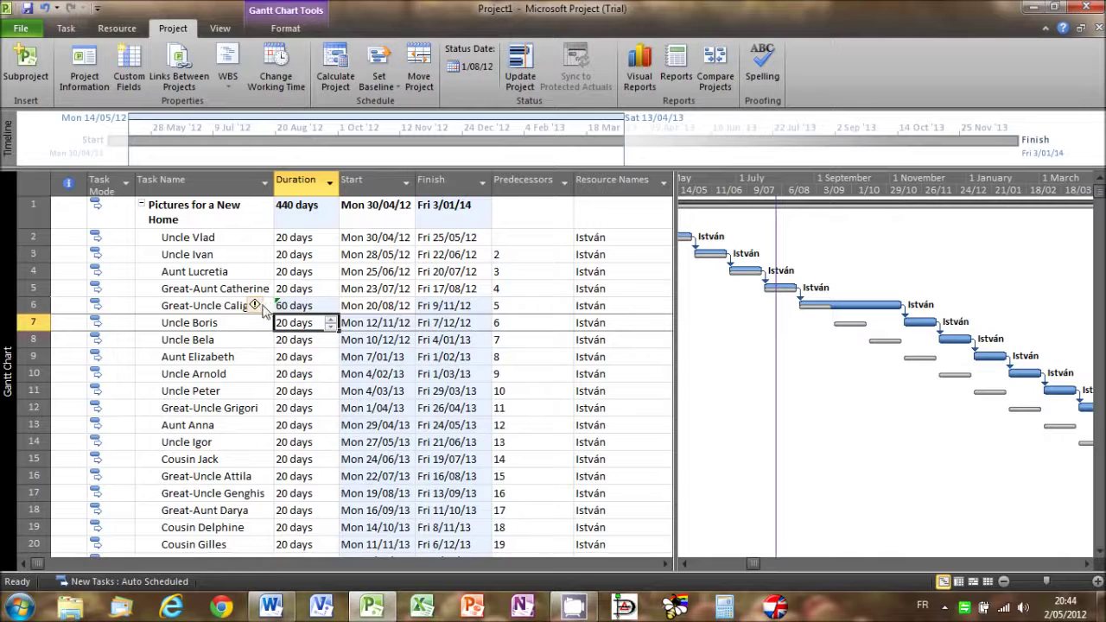
{"action": "left_click", "coordinate": [257, 307]}
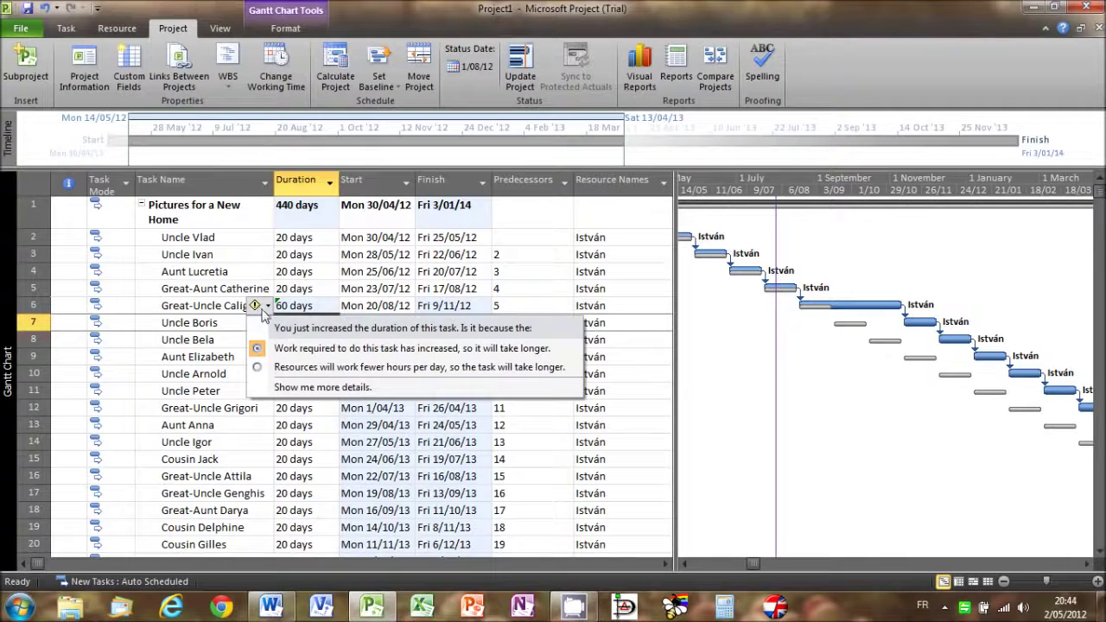
{"action": "left_click", "coordinate": [273, 346]}
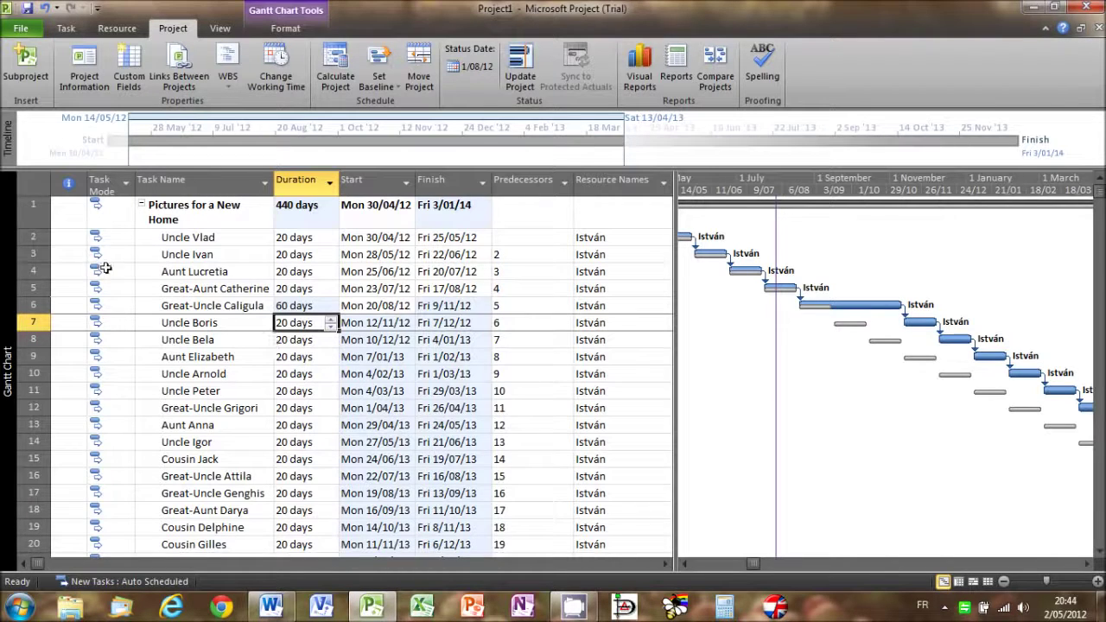
Step: Mark tasks 2 through 6 as 100% complete
{"action": "left_click_drag", "start_coordinate": [33, 237], "coordinate": [37, 302]}
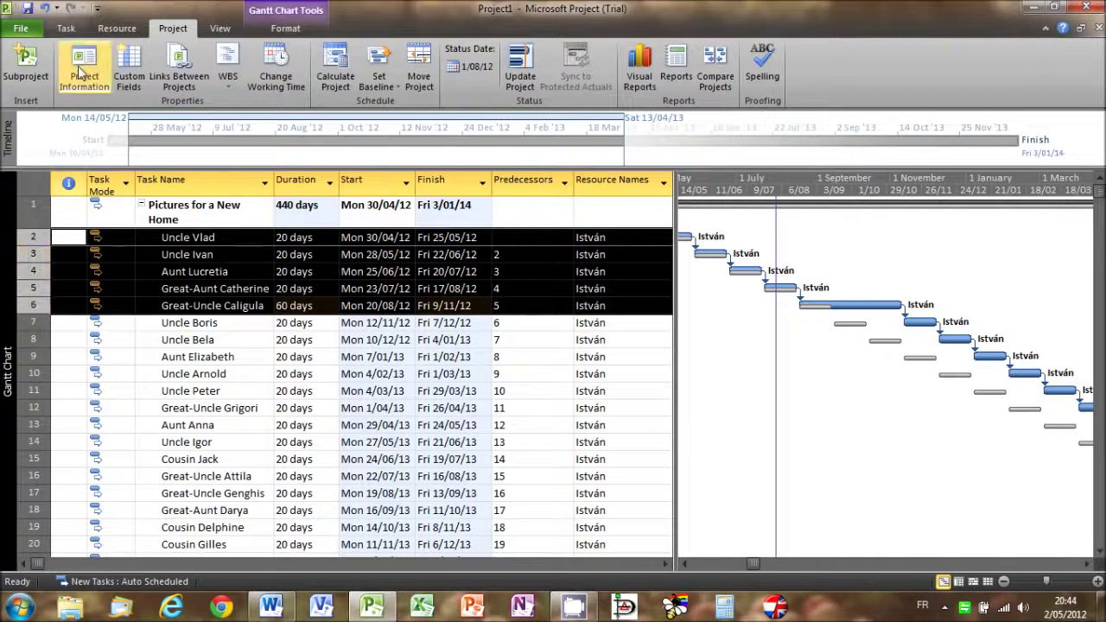
{"action": "left_click", "coordinate": [66, 28]}
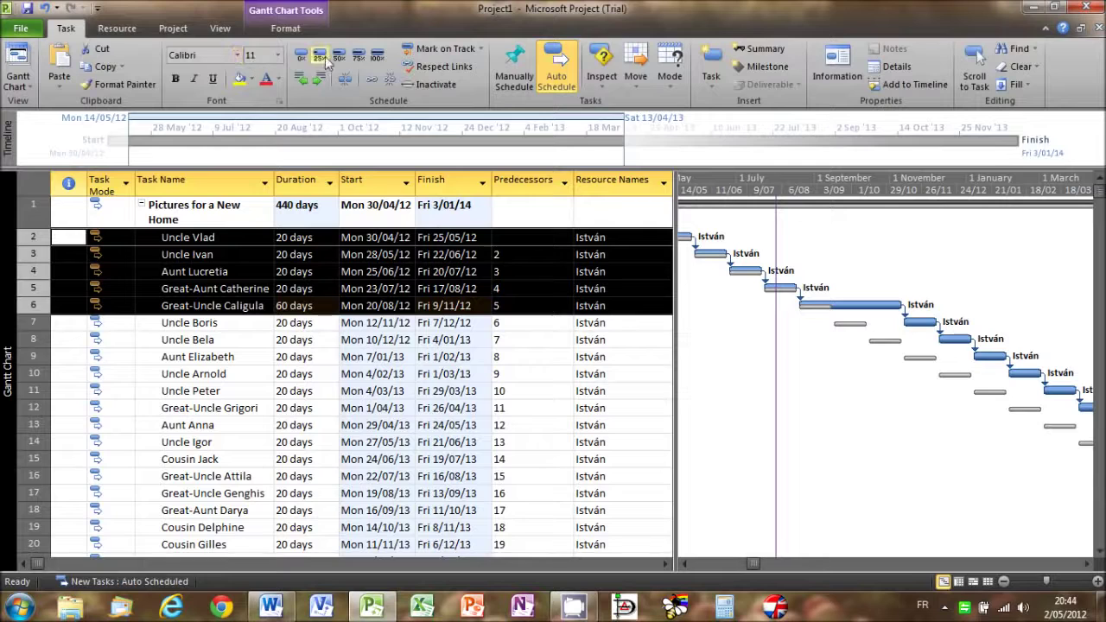
{"action": "left_click", "coordinate": [376, 55]}
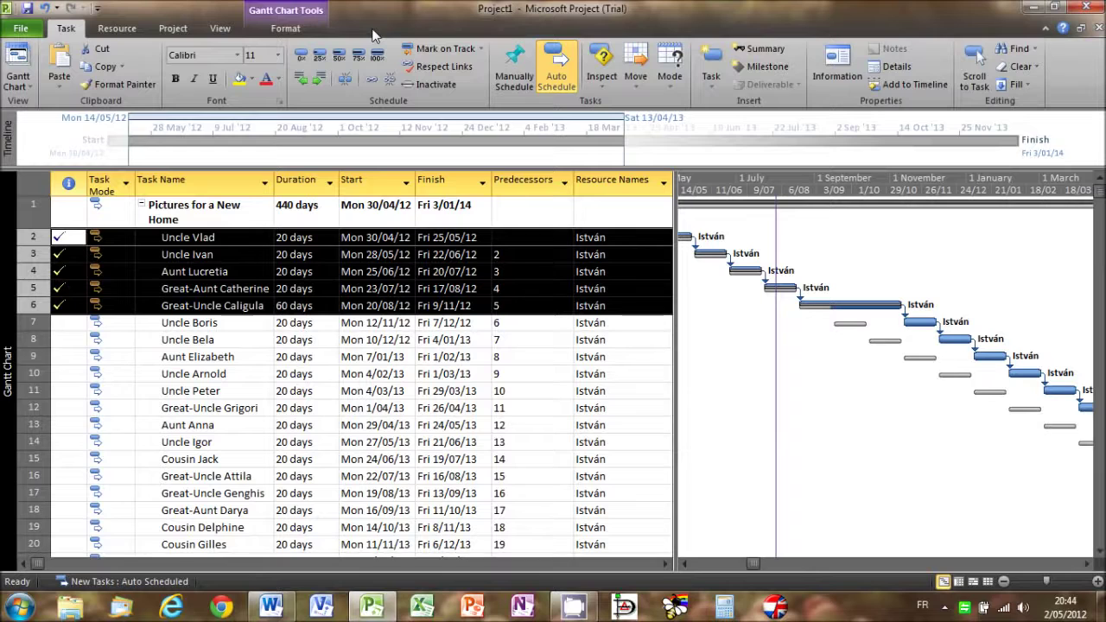
Step: Set the project's status date to 01/01/13 and check the status line against the Gantt bars
{"action": "left_click", "coordinate": [160, 30]}
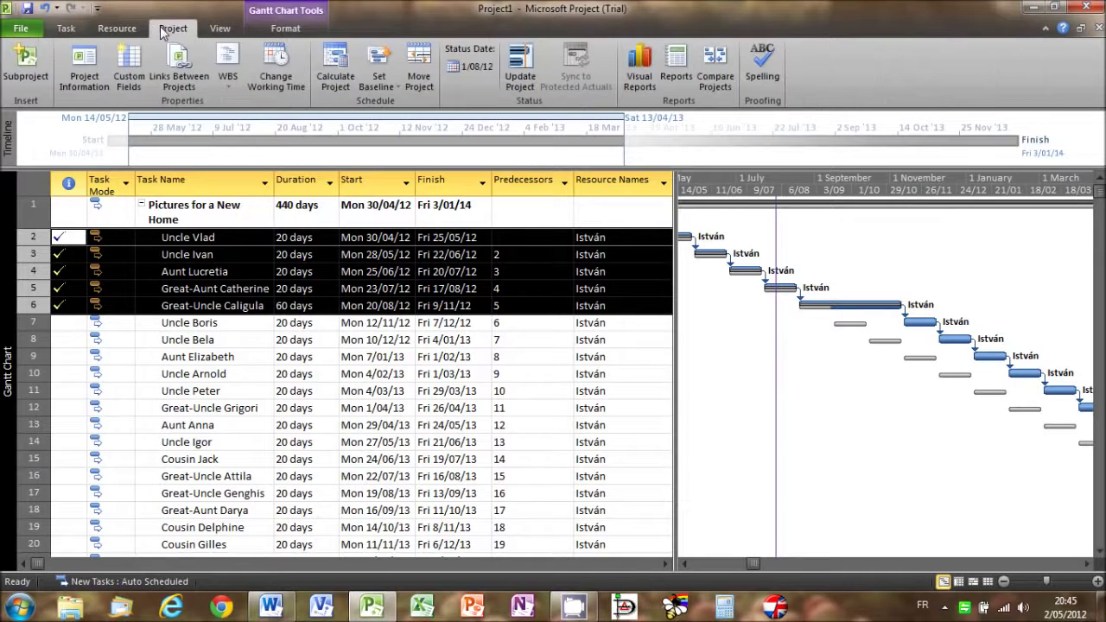
{"action": "left_click", "coordinate": [455, 69]}
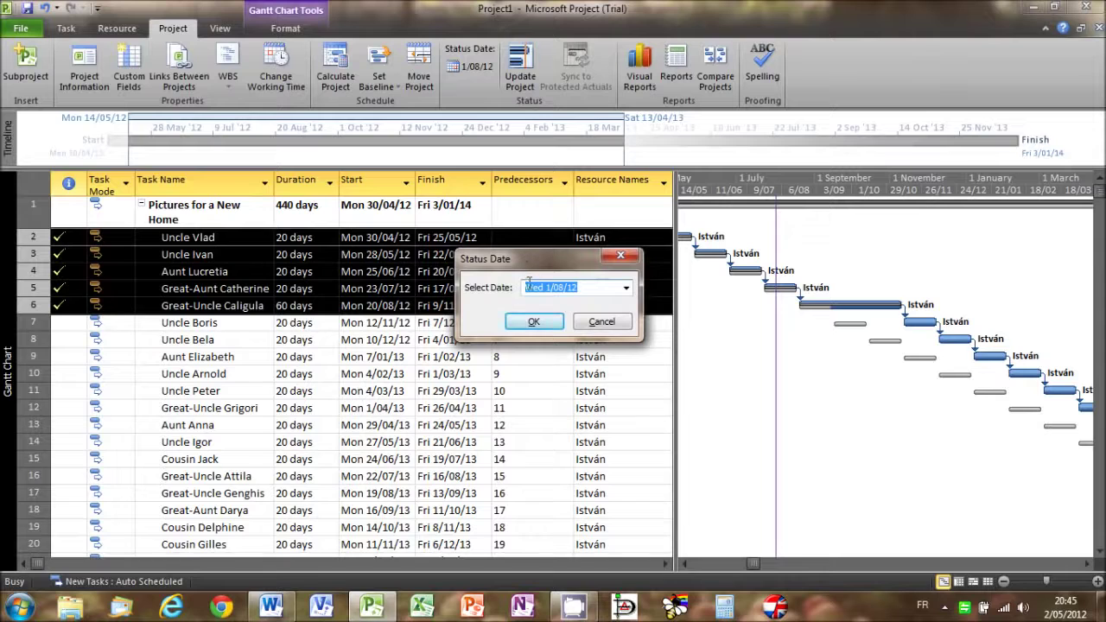
{"action": "type", "text": "01/01/13"}
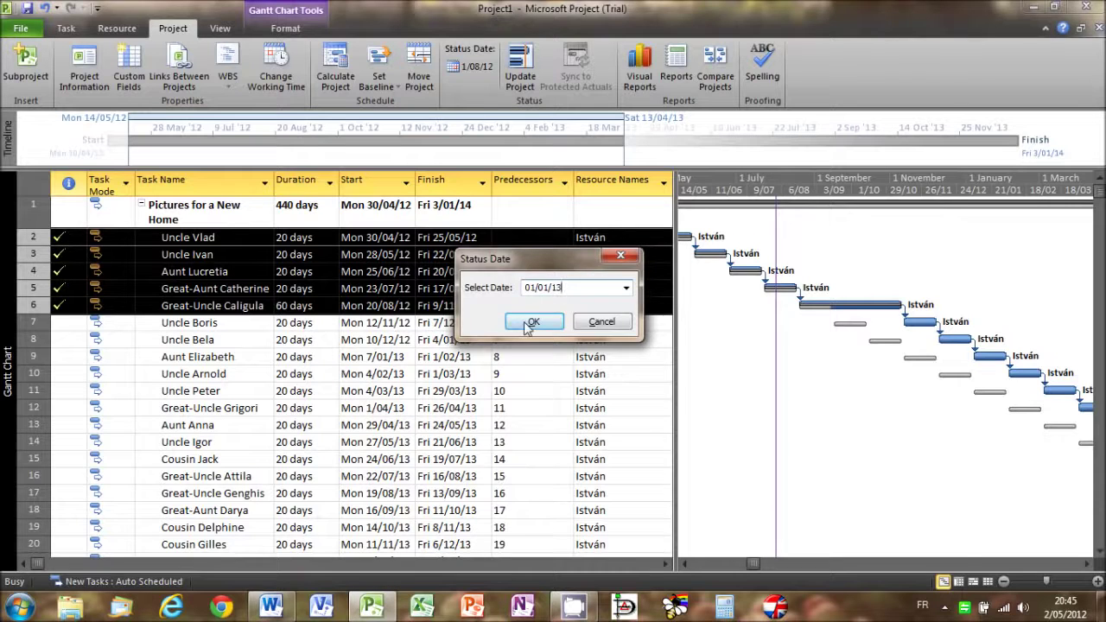
{"action": "left_click", "coordinate": [531, 322]}
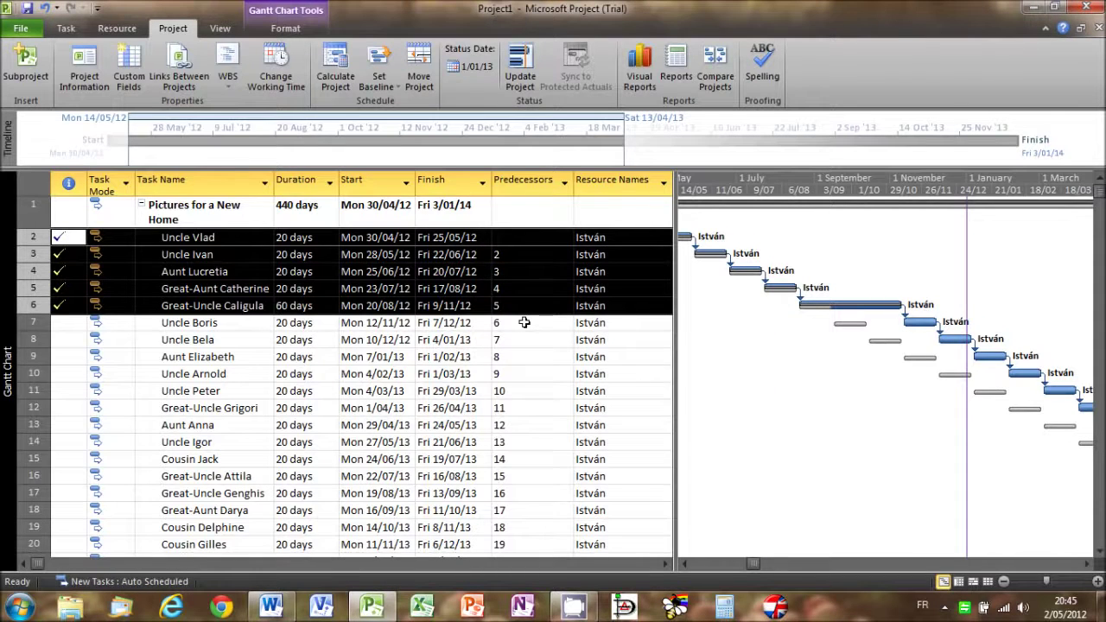
{"action": "left_click_drag", "start_coordinate": [672, 360], "coordinate": [549, 365]}
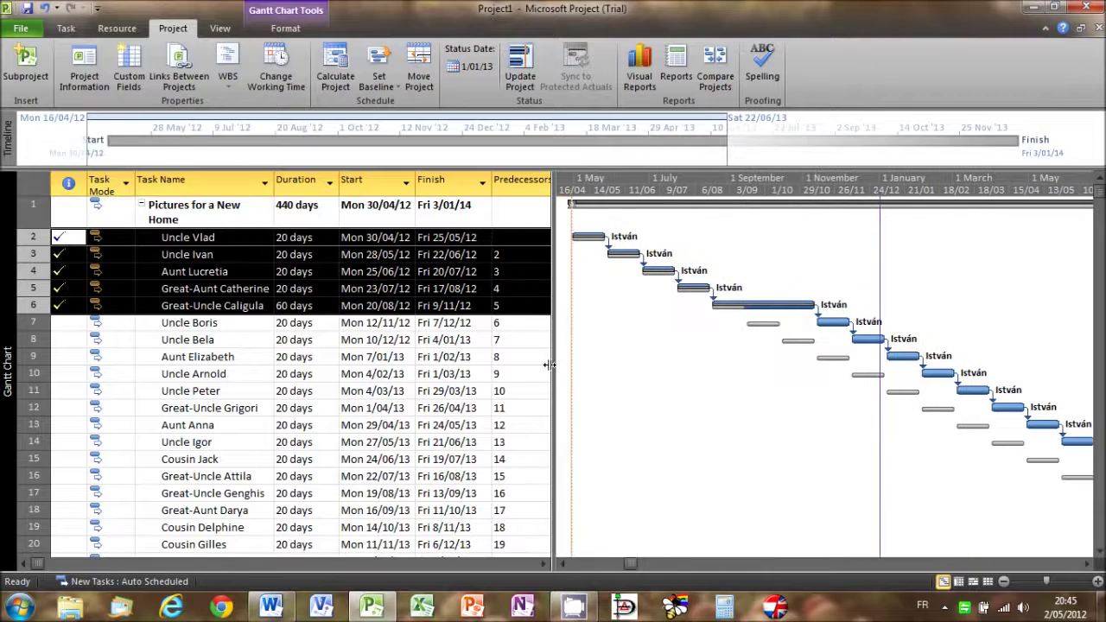
{"action": "left_click", "coordinate": [1083, 563]}
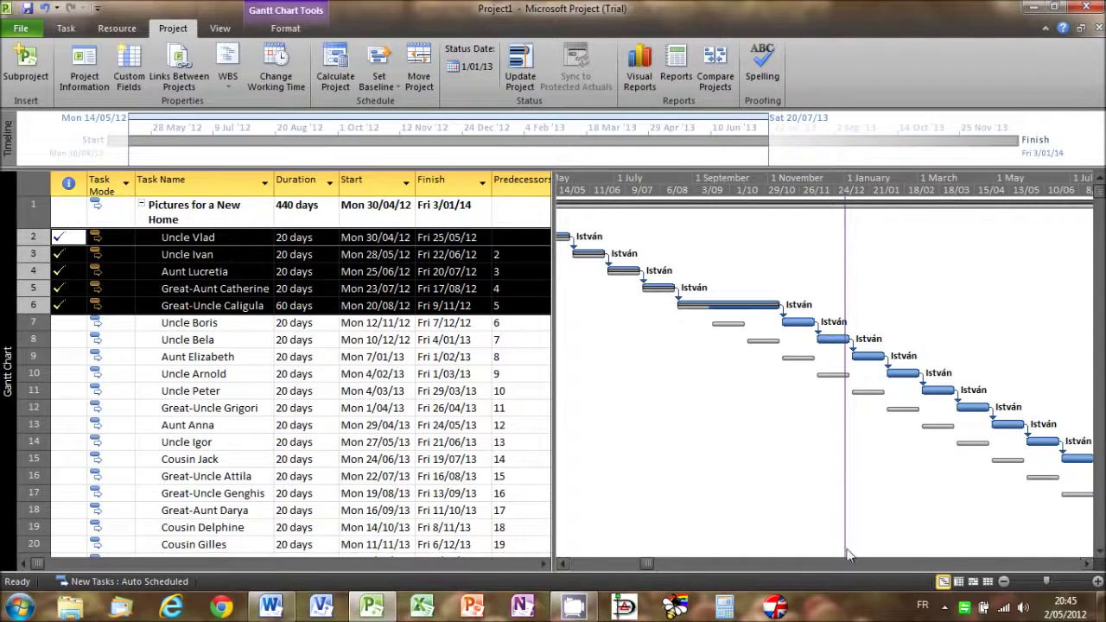
Step: Display the Earned Value task table to review the project's figures at the new status date
{"action": "right_click", "coordinate": [33, 188]}
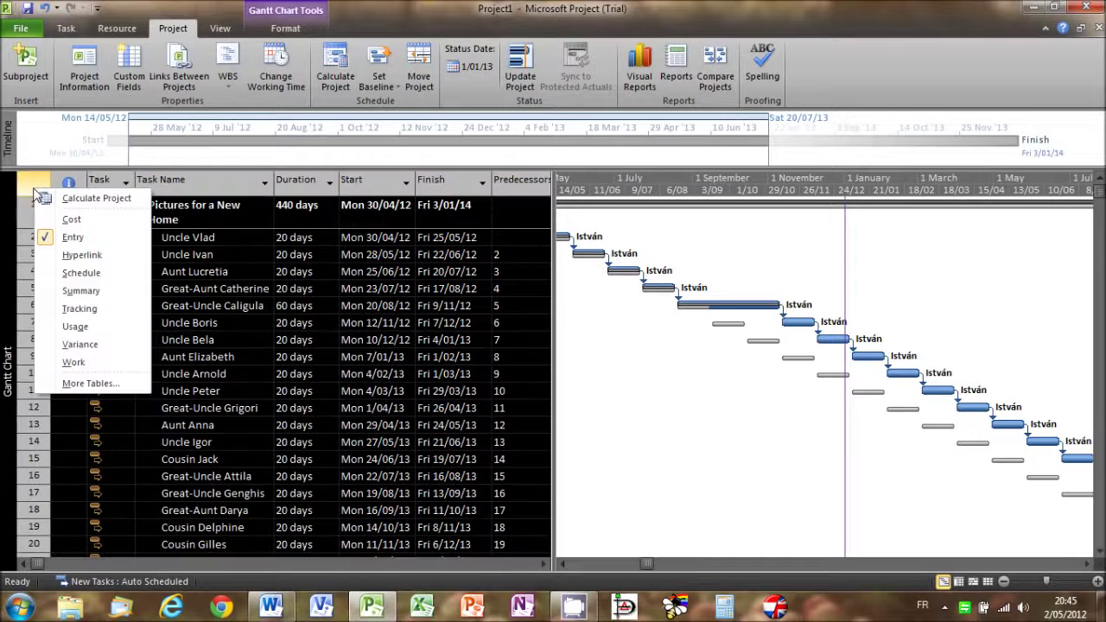
{"action": "left_click", "coordinate": [97, 382]}
{"action": "left_click", "coordinate": [203, 137]}
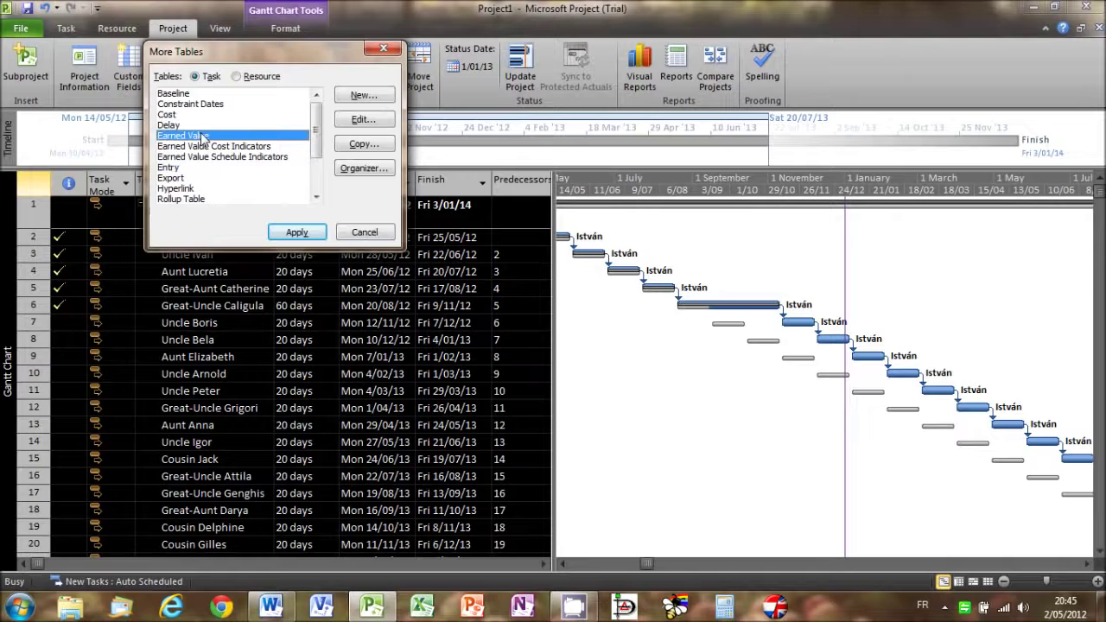
{"action": "left_click", "coordinate": [284, 229]}
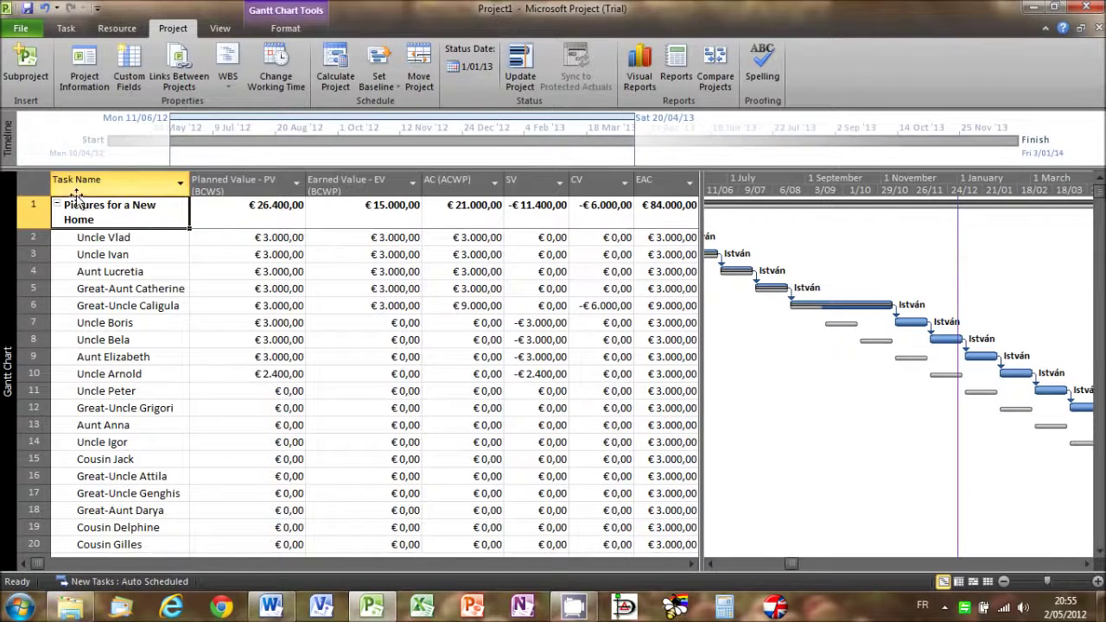
Step: Display the Earned Value Schedule Indicators table to review the SV, SV% and SPI columns
{"action": "right_click", "coordinate": [34, 183]}
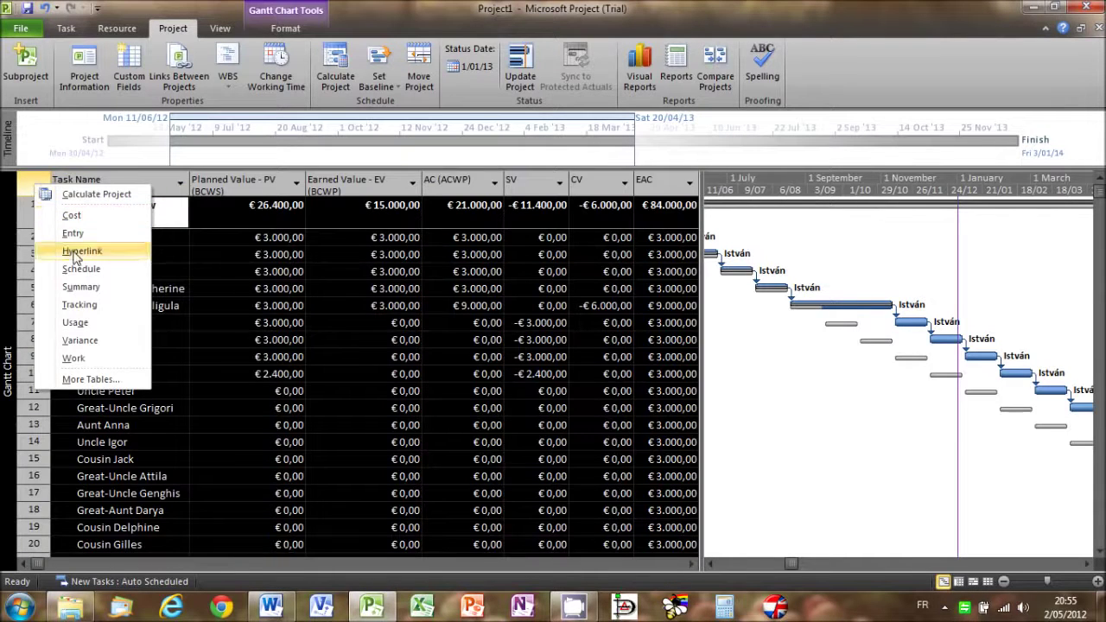
{"action": "left_click", "coordinate": [102, 381]}
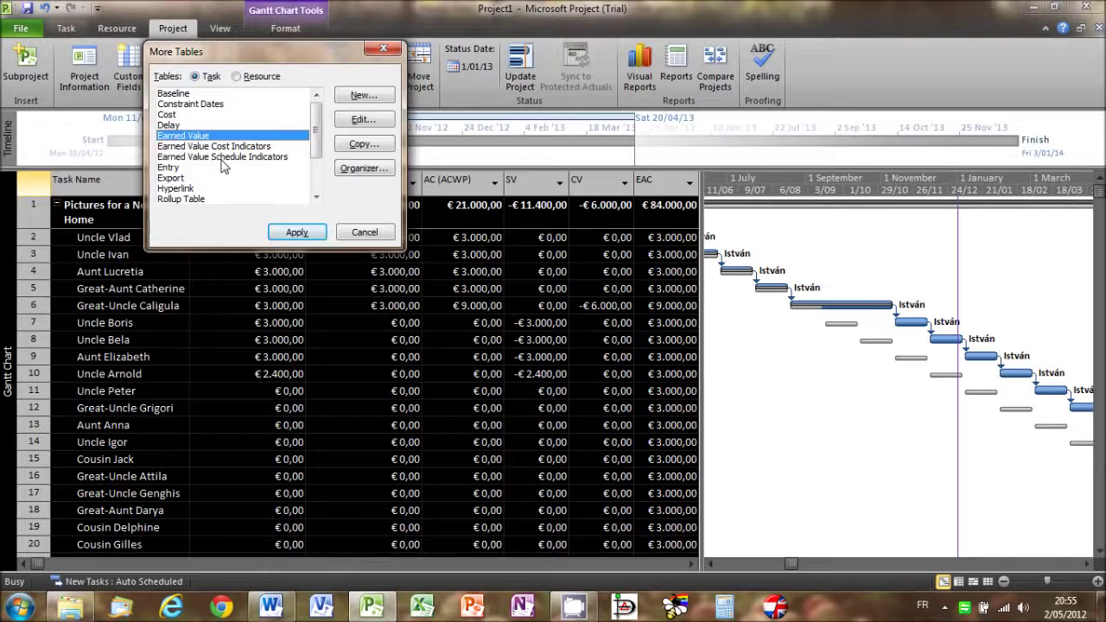
{"action": "left_click", "coordinate": [221, 158]}
{"action": "left_click", "coordinate": [287, 232]}
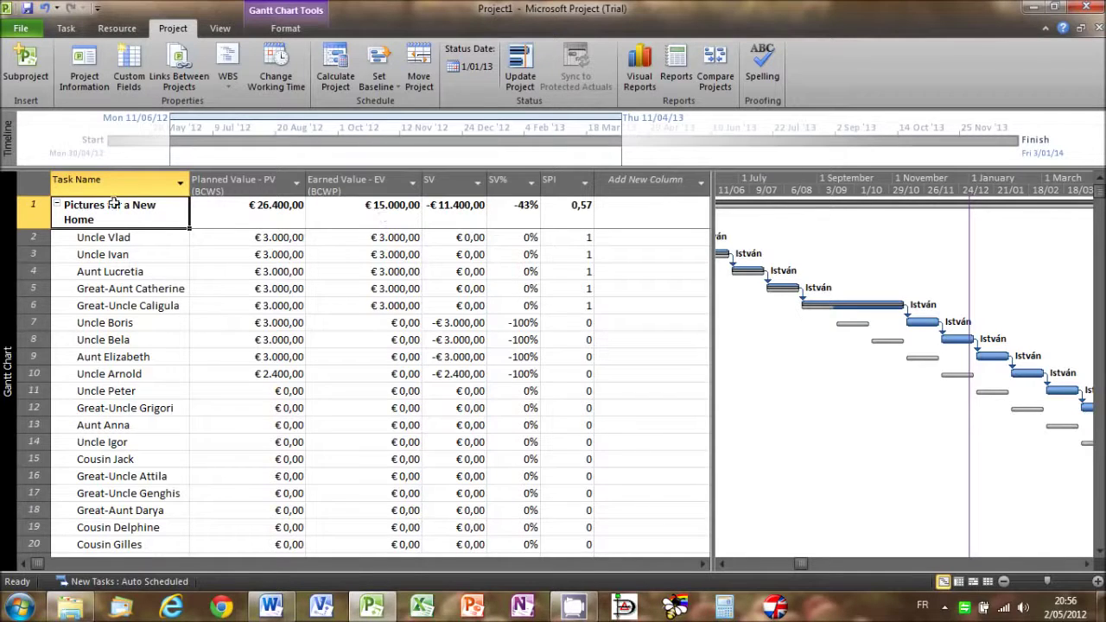
Step: Display the Earned Value Cost Indicators table to review the CV, CV%, CPI, BAC and EAC columns
{"action": "right_click", "coordinate": [34, 186]}
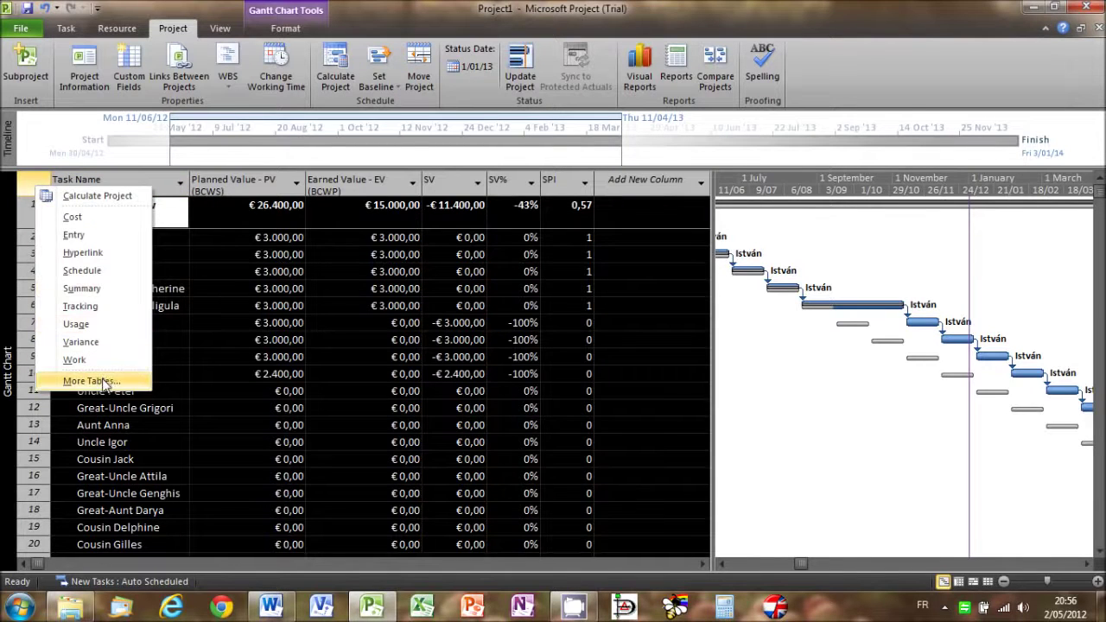
{"action": "left_click", "coordinate": [102, 381]}
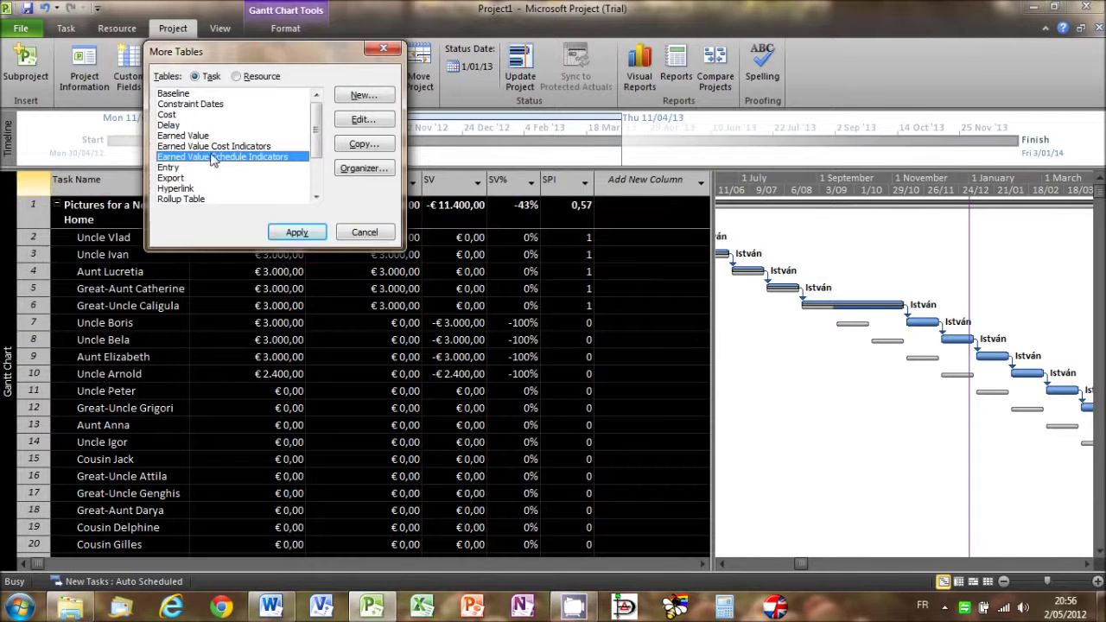
{"action": "left_click", "coordinate": [212, 146]}
{"action": "left_click", "coordinate": [294, 231]}
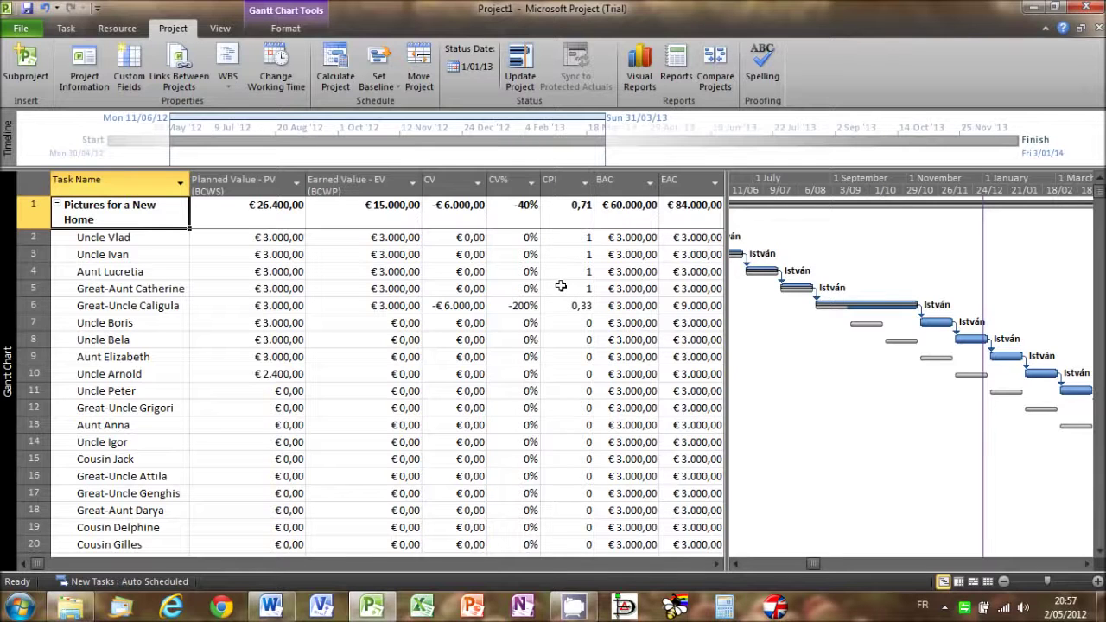
Step: Return to the Entry table and set the duration of all unfinished tasks, rows 7 to 21, to 15 days
{"action": "right_click", "coordinate": [34, 182]}
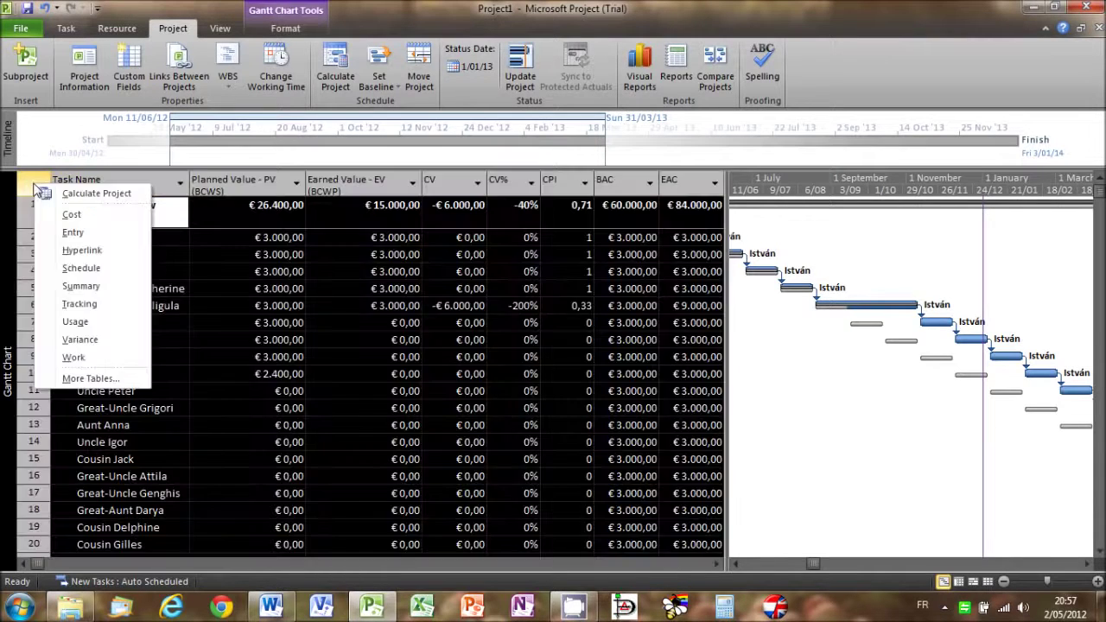
{"action": "left_click", "coordinate": [62, 227]}
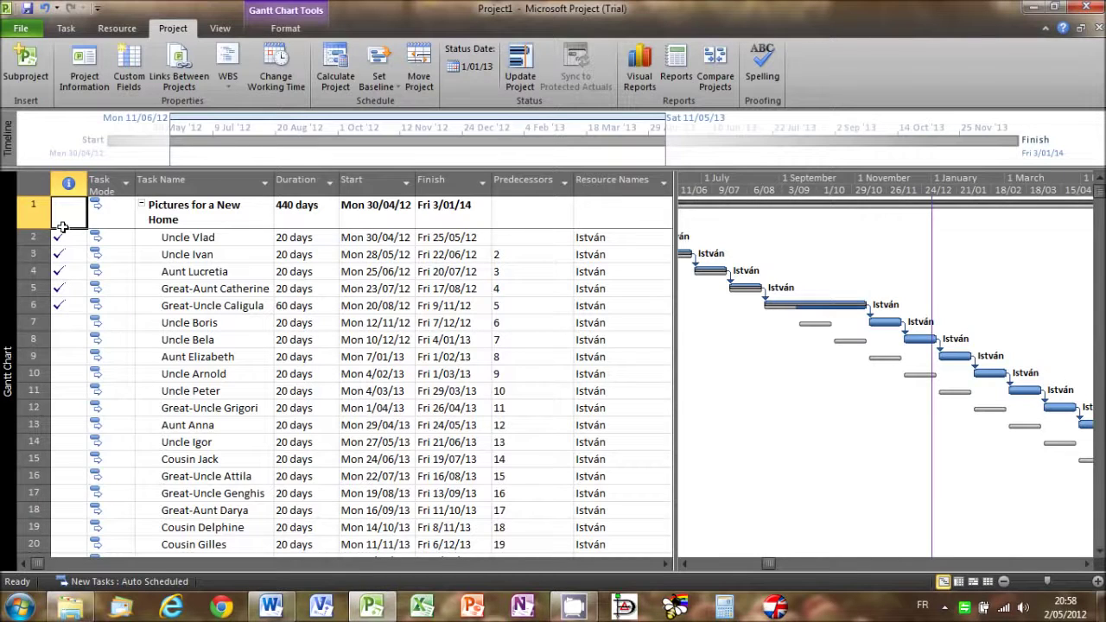
{"action": "left_click", "coordinate": [35, 322]}
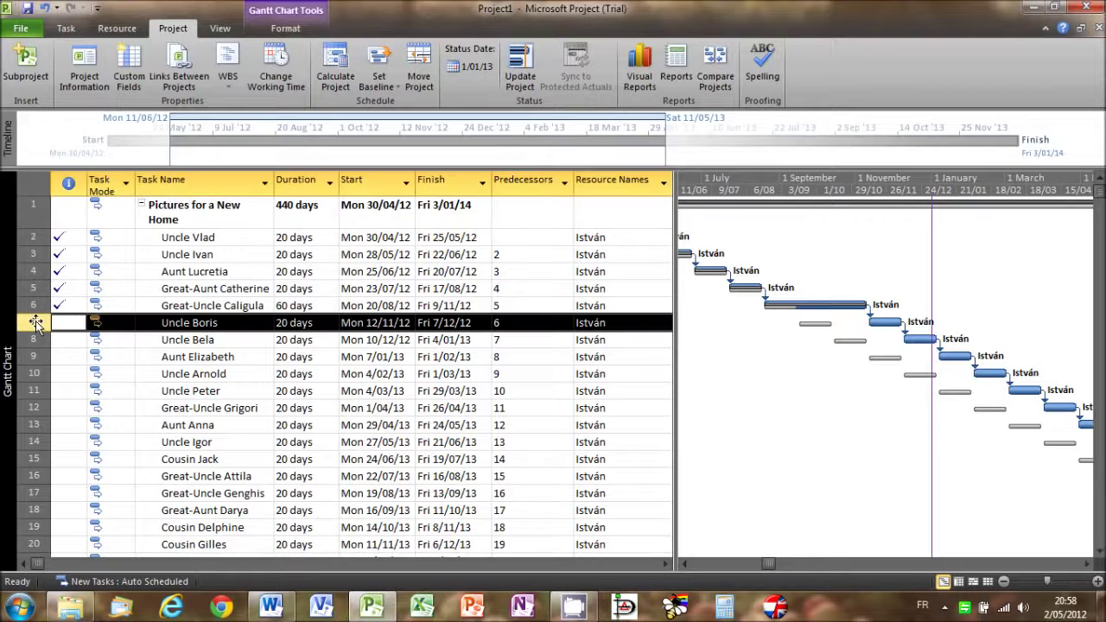
{"action": "key", "text": "ctrl+shift+Down"}
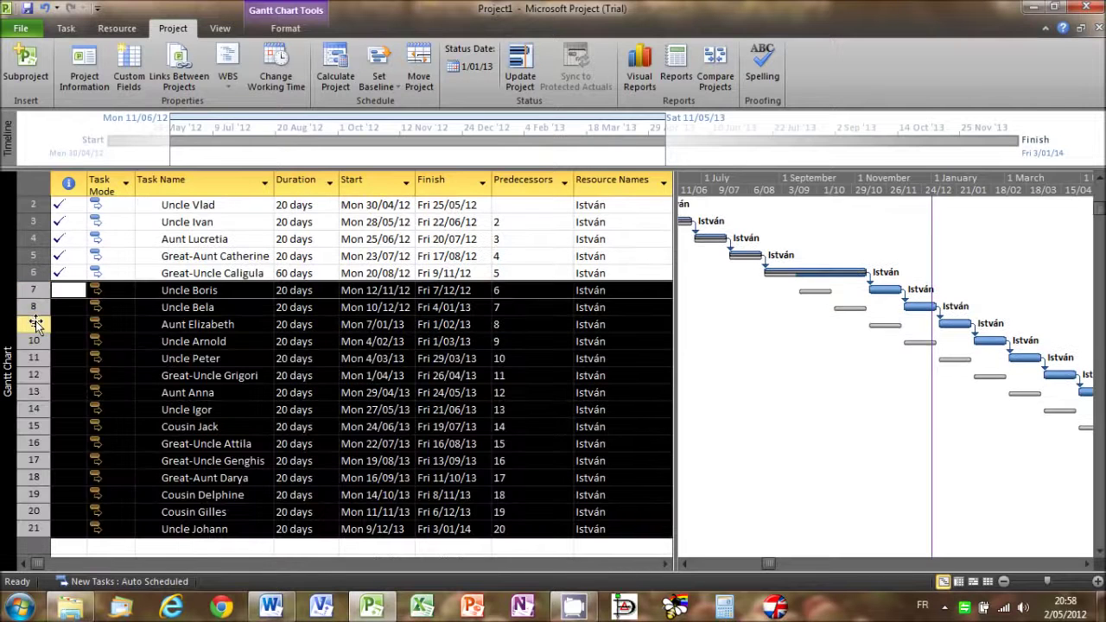
{"action": "left_click", "coordinate": [69, 30]}
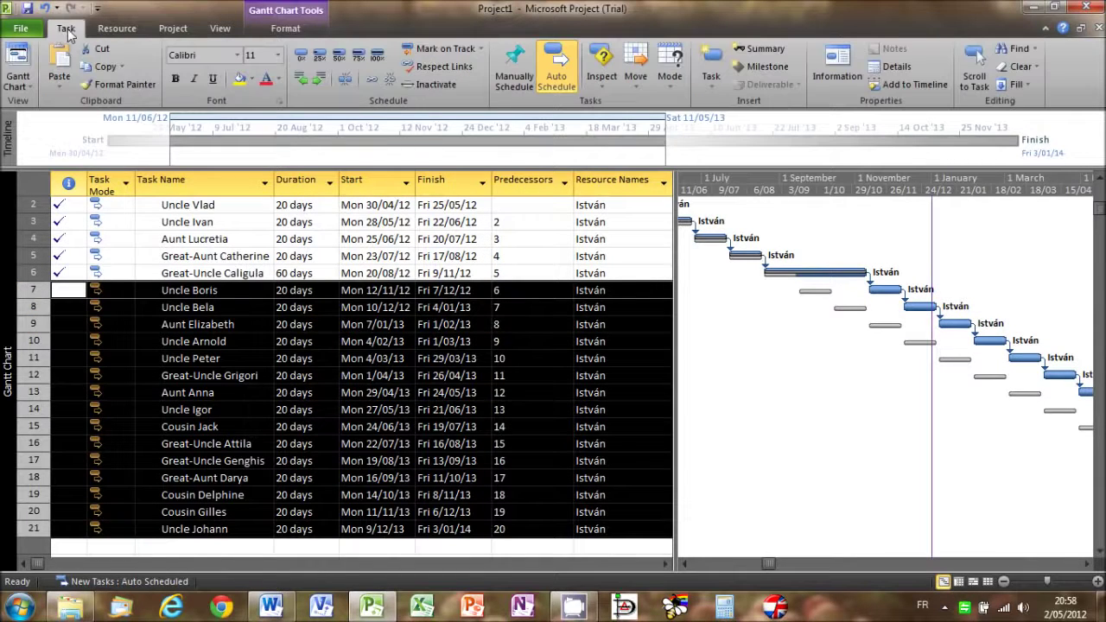
{"action": "left_click", "coordinate": [834, 71]}
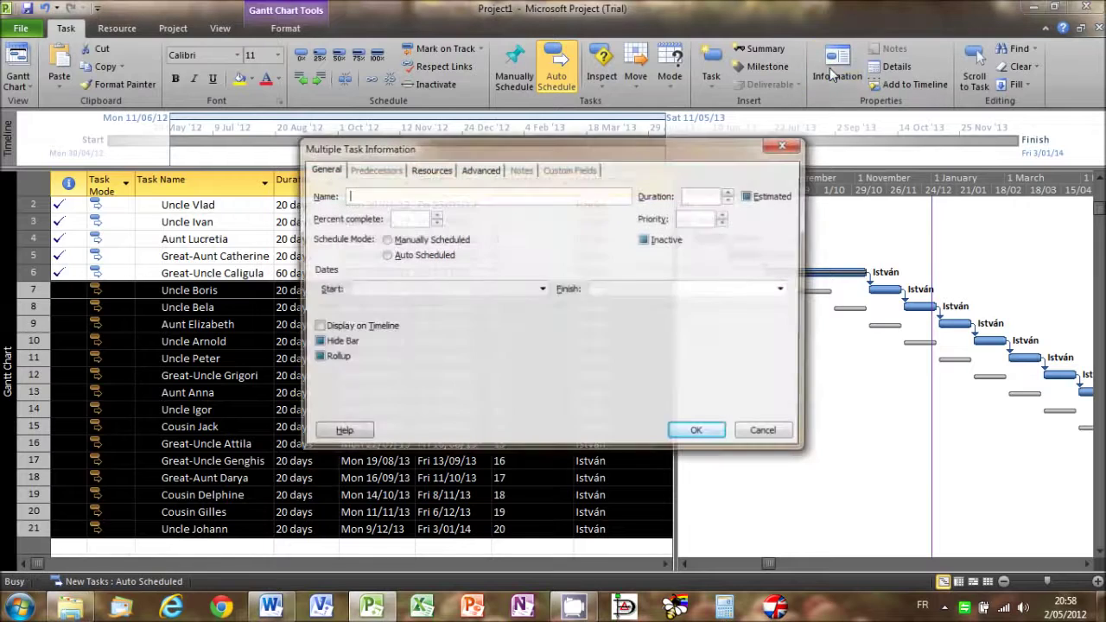
{"action": "left_click", "coordinate": [708, 197]}
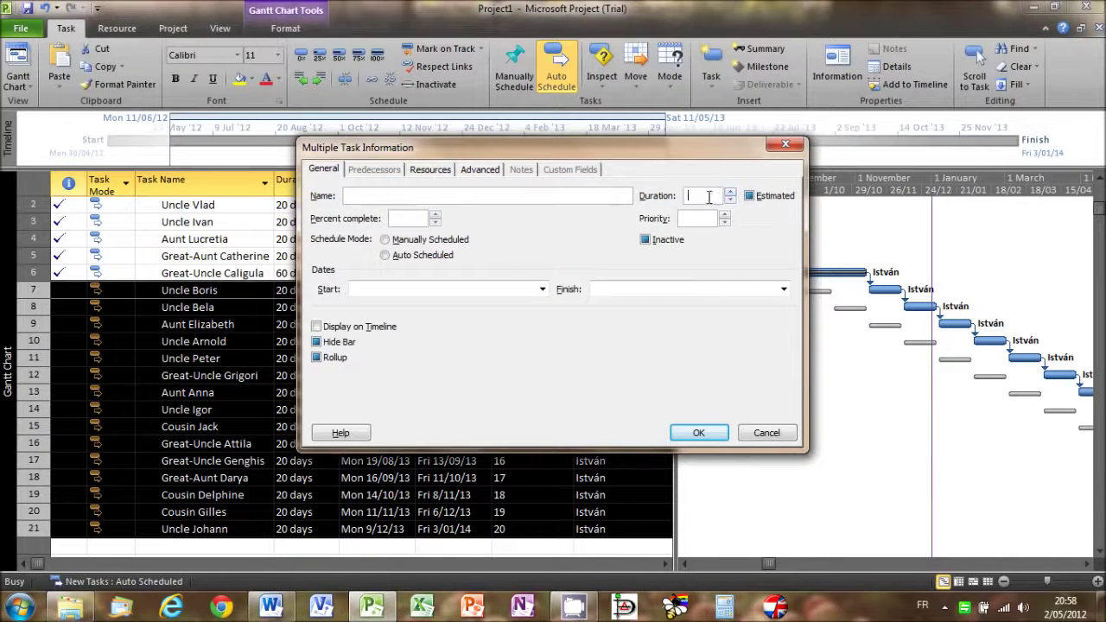
{"action": "type", "text": "15d"}
{"action": "key", "text": "Return"}
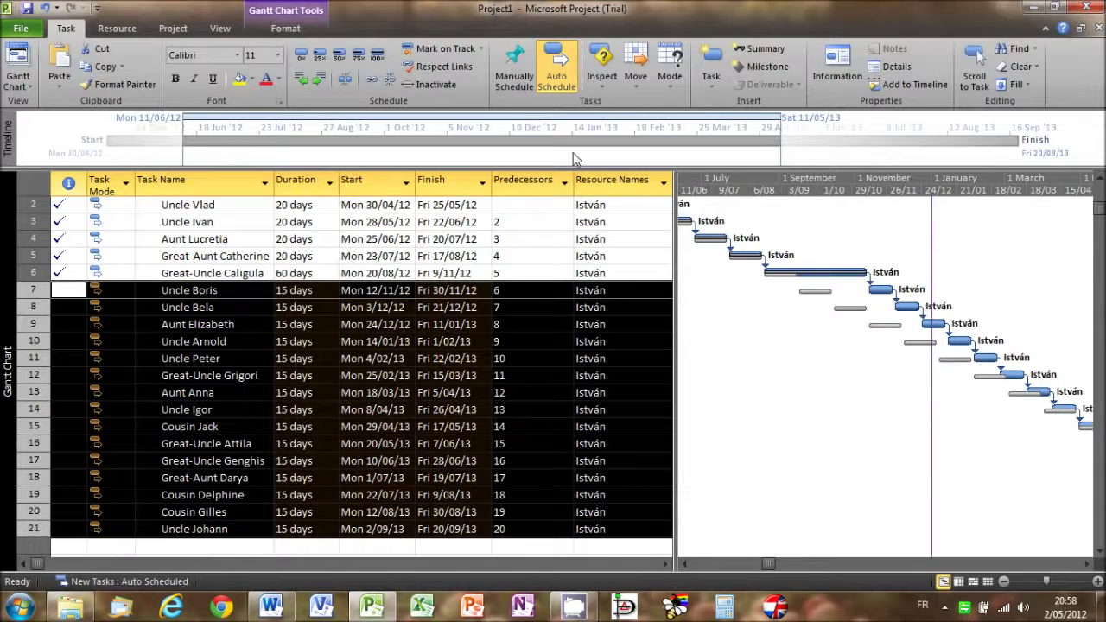
Step: Mark tasks 7 to 21 as 100% complete and set the project's status date to 21/09/13
{"action": "left_click", "coordinate": [378, 57]}
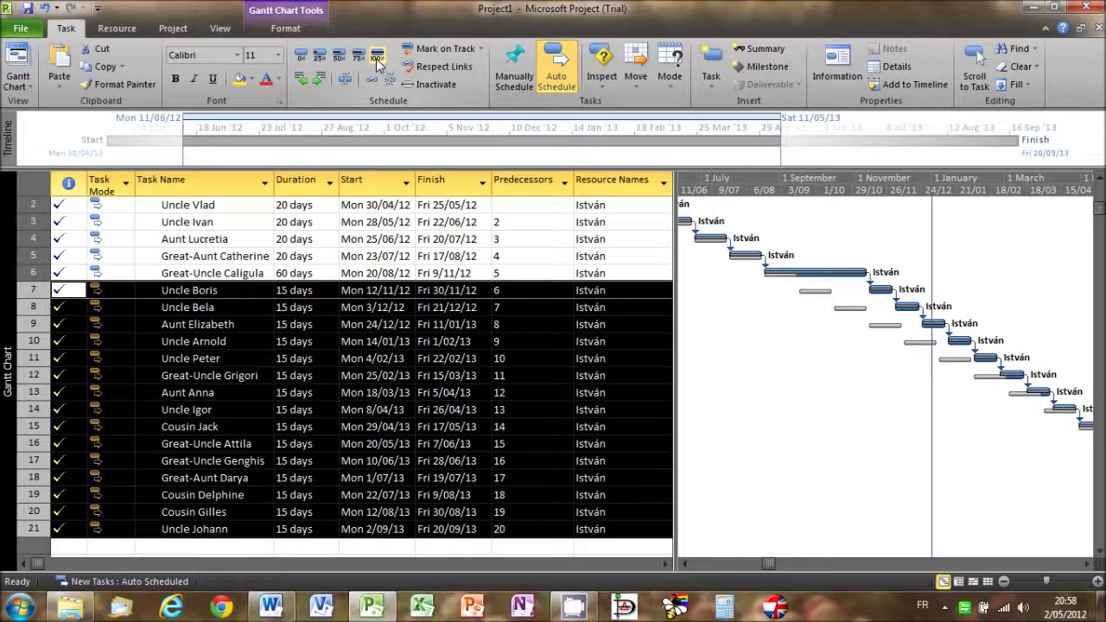
{"action": "left_click", "coordinate": [172, 28]}
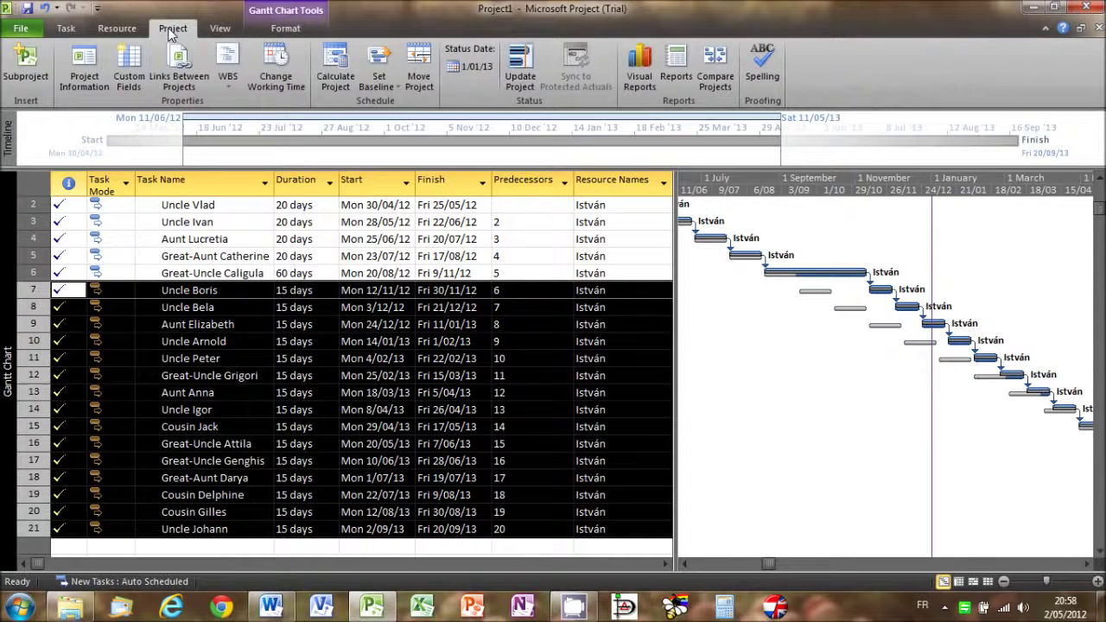
{"action": "left_click", "coordinate": [467, 70]}
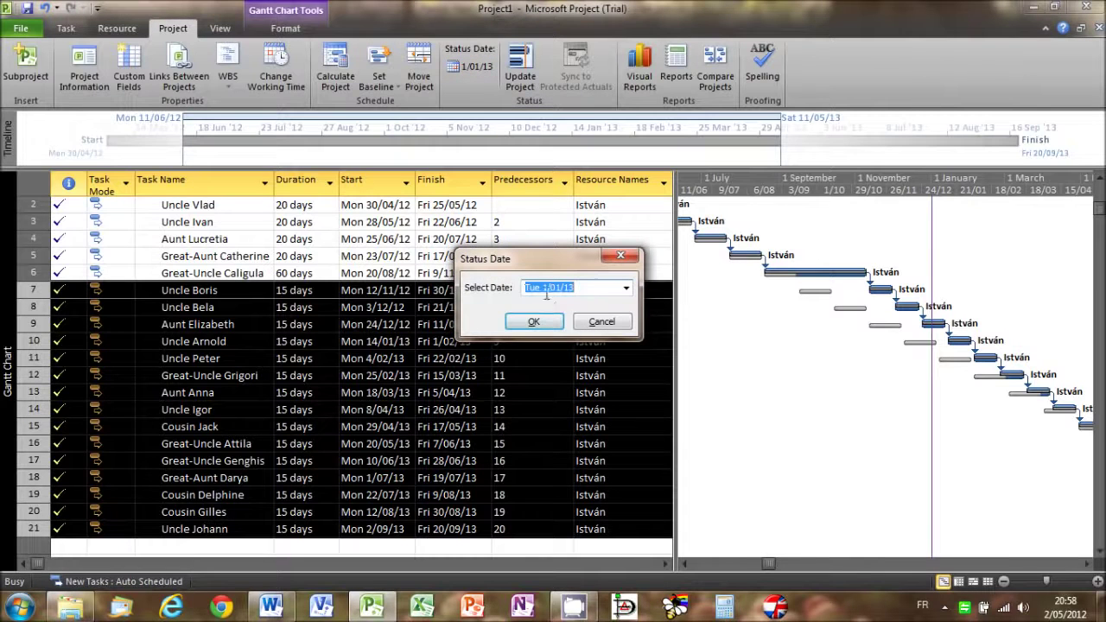
{"action": "type", "text": "21/09/13"}
{"action": "left_click", "coordinate": [534, 320]}
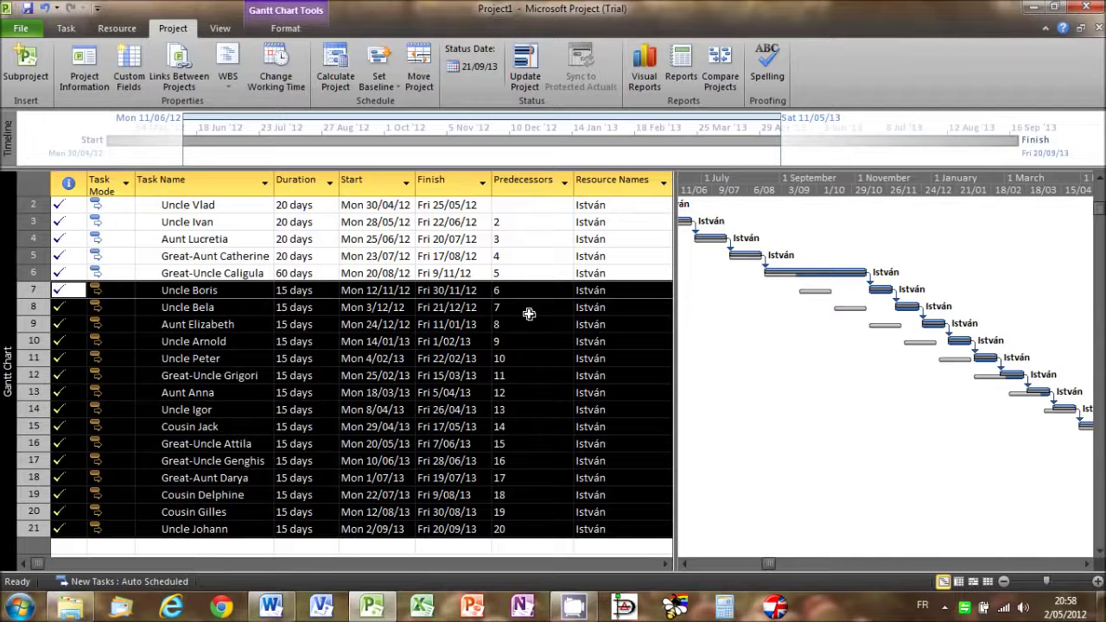
Step: Display the Earned Value Cost Indicators table to review the completed project's CV, CV% and CPI columns
{"action": "left_click", "coordinate": [39, 189]}
{"action": "right_click", "coordinate": [39, 189]}
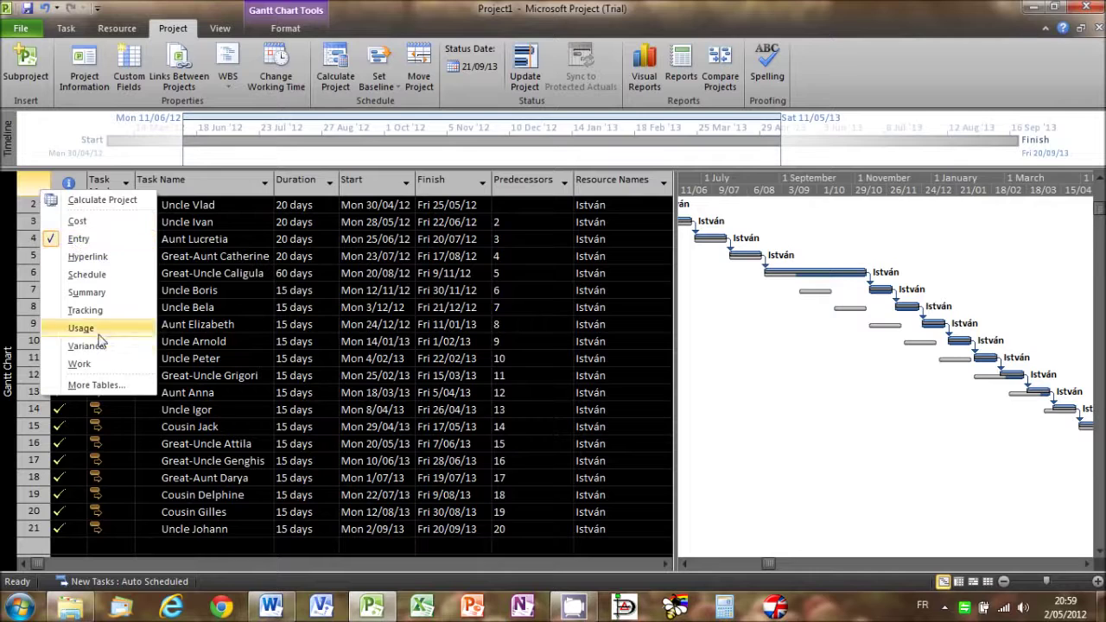
{"action": "left_click", "coordinate": [97, 385]}
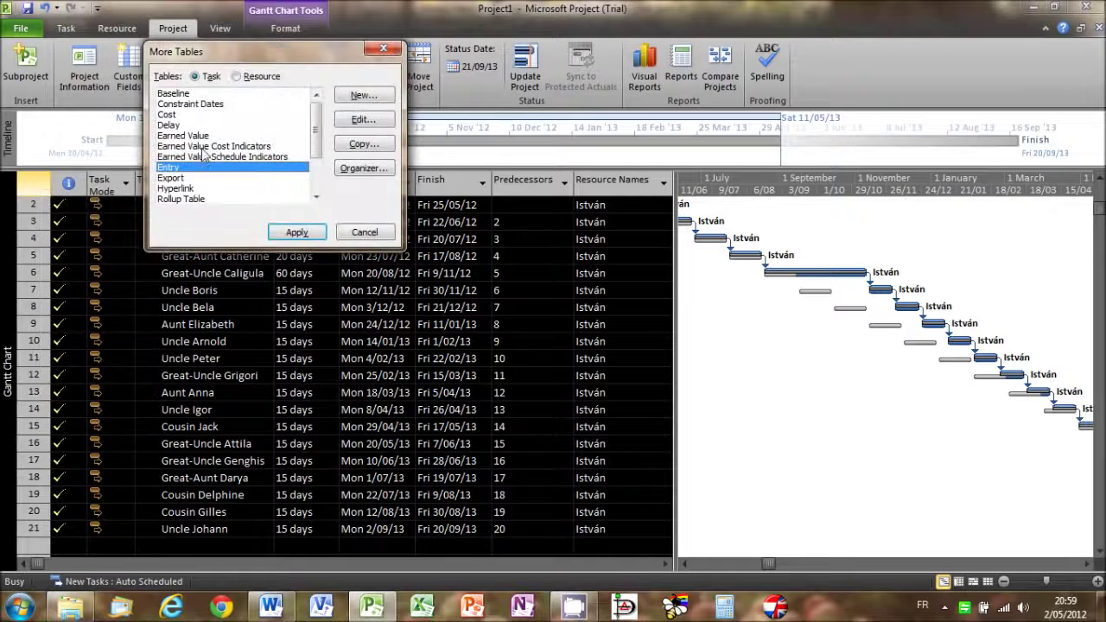
{"action": "left_click", "coordinate": [204, 147]}
{"action": "left_click", "coordinate": [296, 230]}
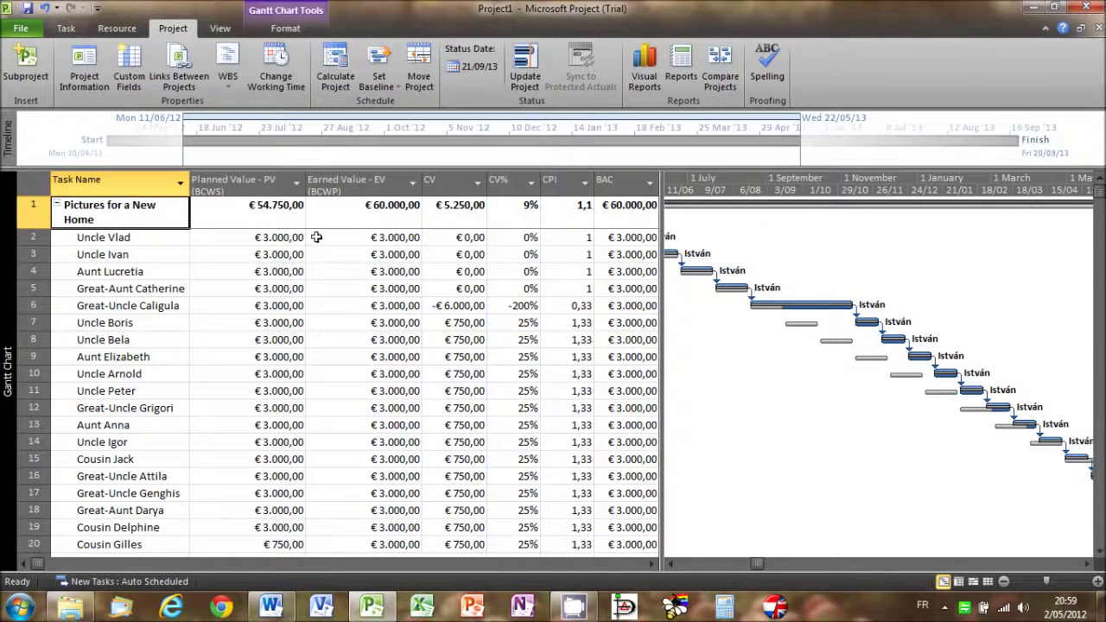
Step: Display the Earned Value Schedule Indicators table to review SV, SV% and SPI for the completed project
{"action": "right_click", "coordinate": [34, 186]}
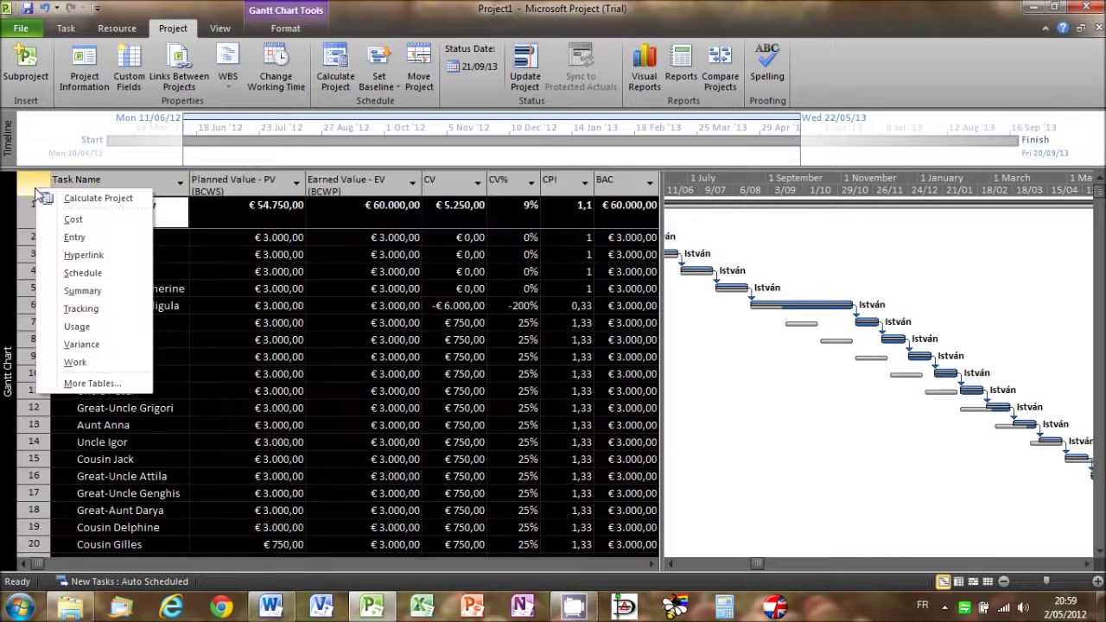
{"action": "left_click", "coordinate": [90, 383]}
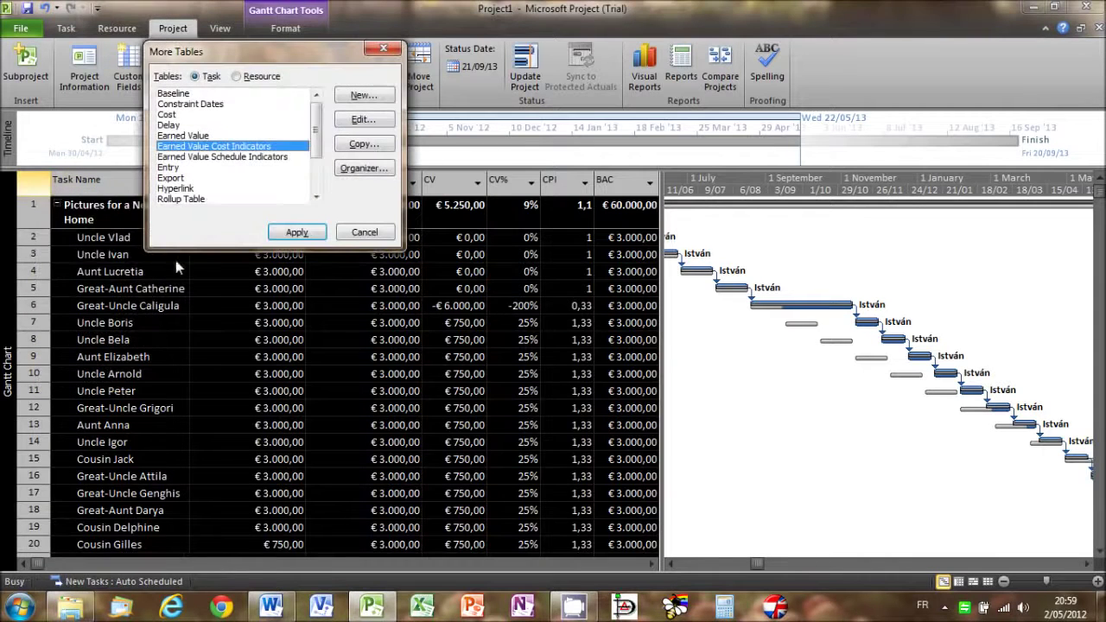
{"action": "left_click", "coordinate": [195, 157]}
{"action": "left_click", "coordinate": [294, 232]}
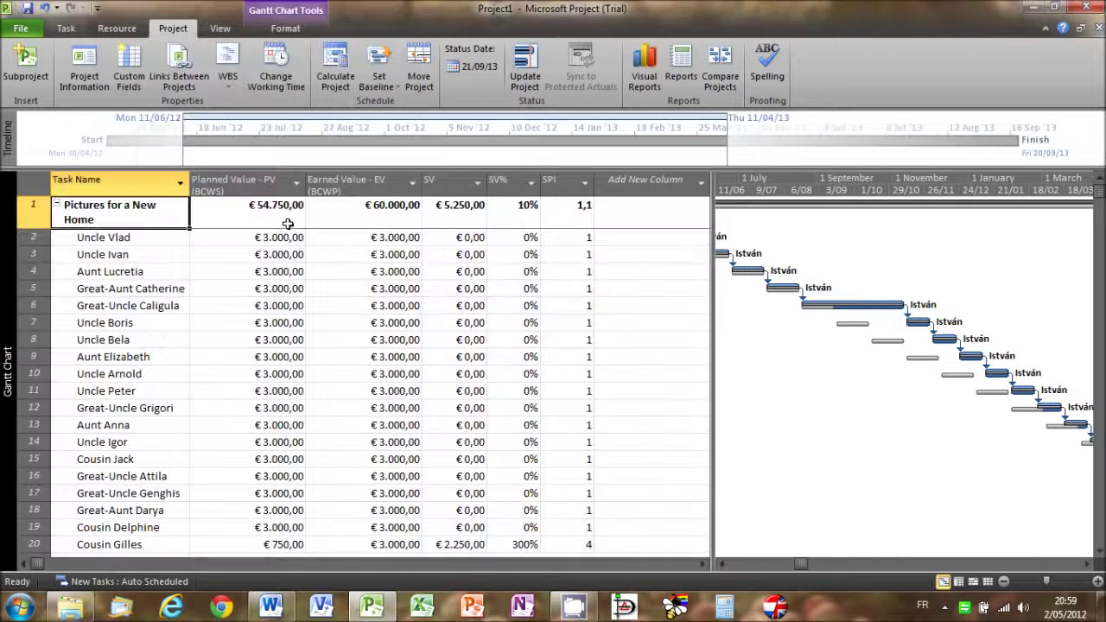